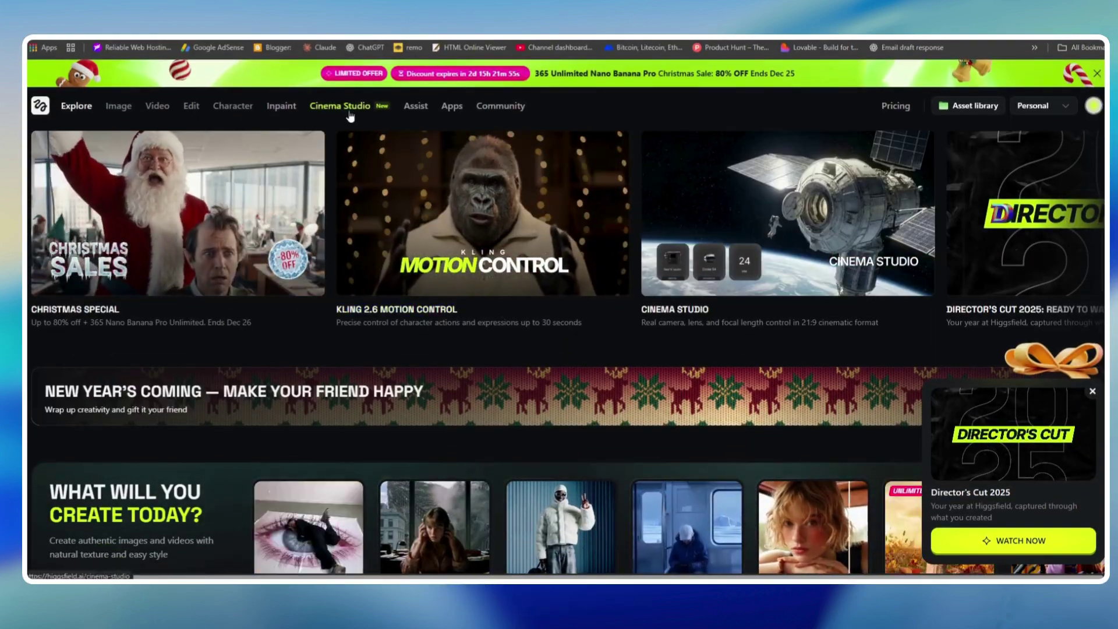
# - Open Cinema Studio from the top navigation and zoom the browser page in
pyautogui.click(350, 116)
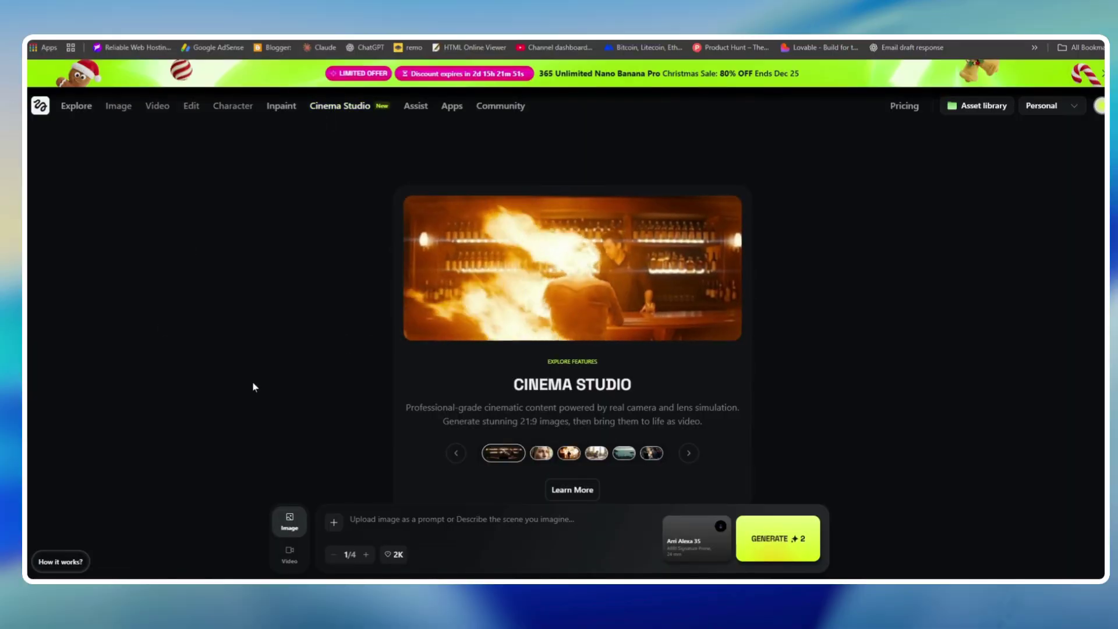
pyautogui.hotkey('ctrl', '+')
pyautogui.hotkey('ctrl', '+')
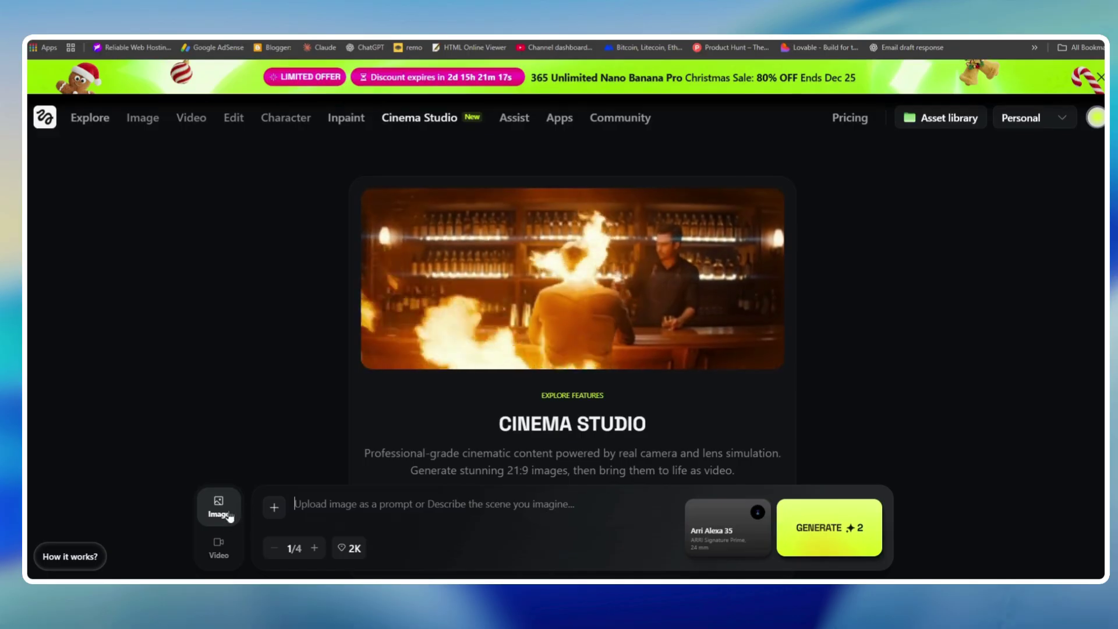
# - Preview video mode, return to image mode, and browse the reference panel's history and favourites
pyautogui.click(220, 550)
pyautogui.click(219, 508)
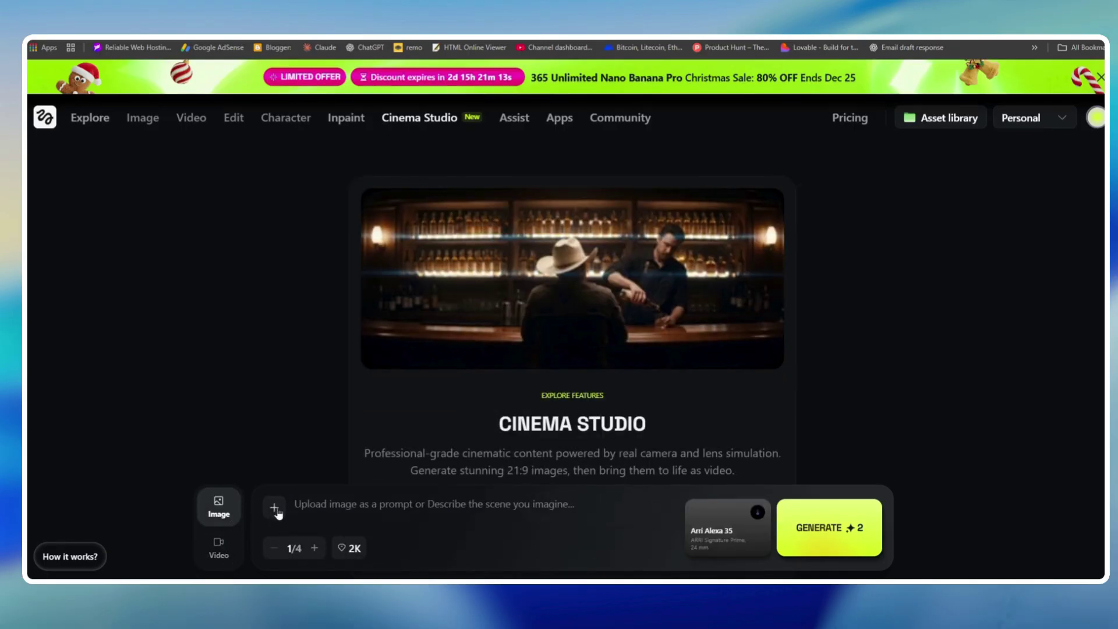
pyautogui.click(274, 508)
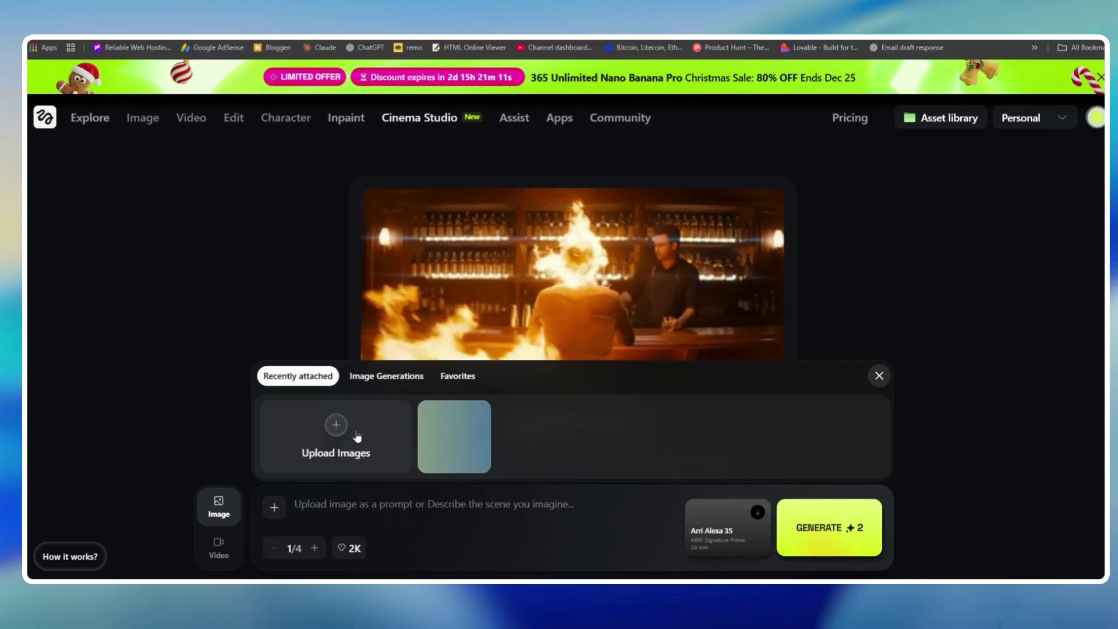
pyautogui.click(376, 382)
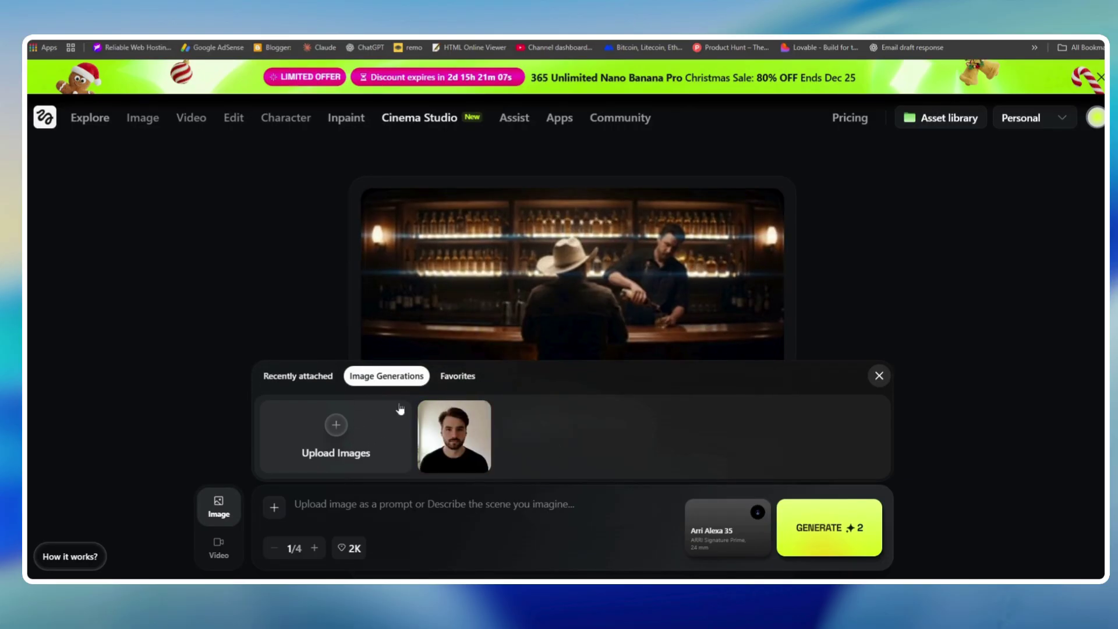
pyautogui.click(460, 382)
pyautogui.click(878, 380)
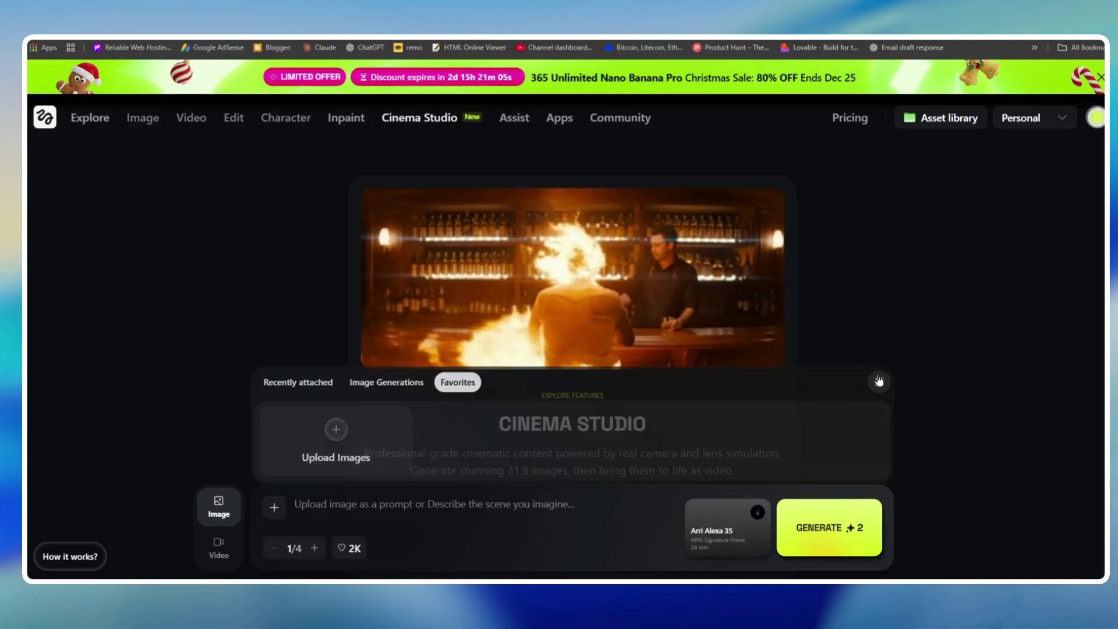
# - Paste the Disney-style floating city sunrise prompt, keeping 2K resolution and batch size 1
pyautogui.write('magical floating city at sunrise, glowing pastel skies, soft golden sunlight, whimsical architecture, flying ships in the distance, clouds drifting slowly, ultra-detailed, cinematic depth, volumetric lighting, dreamy fantasy atmosphere, Pixar + Disney animation style, 16:9, ultra high resolution, film still')
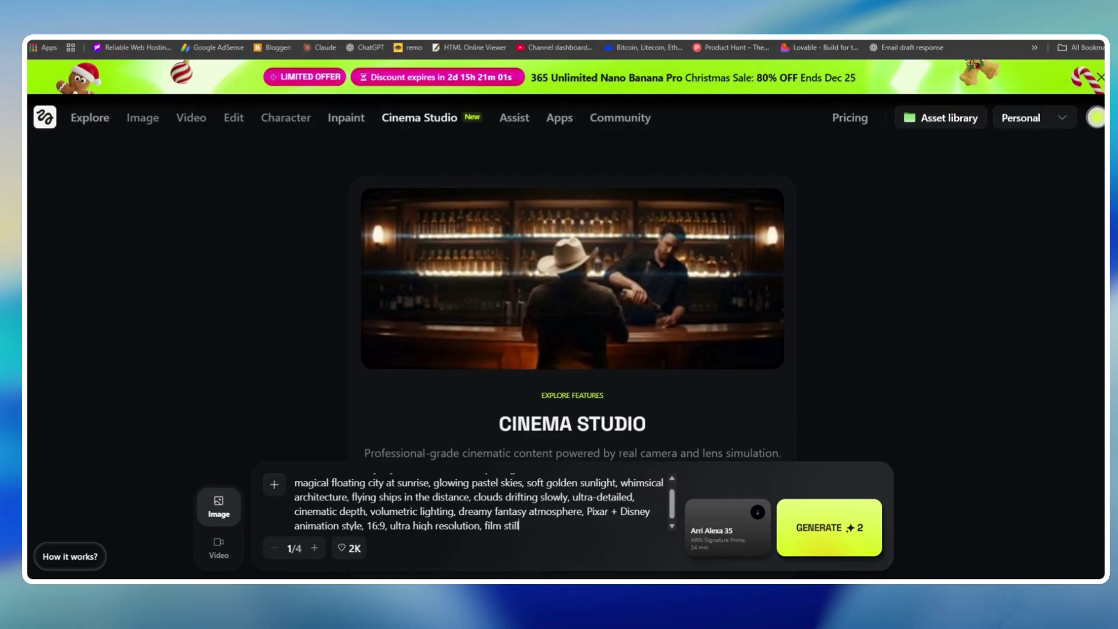
pyautogui.scroll(2, 534, 533)
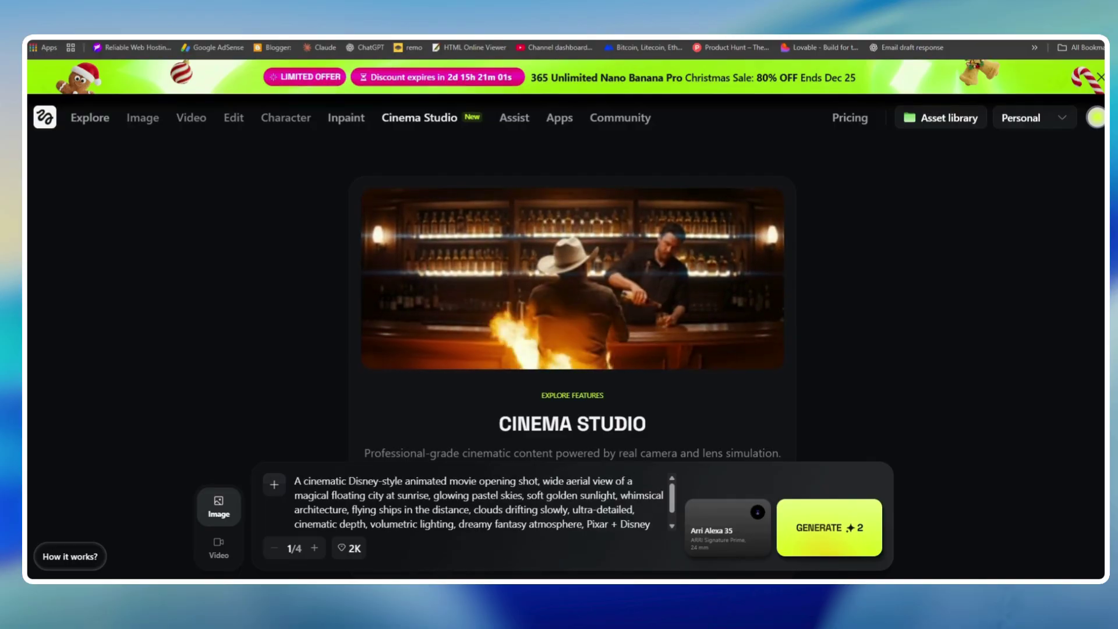
pyautogui.click(347, 553)
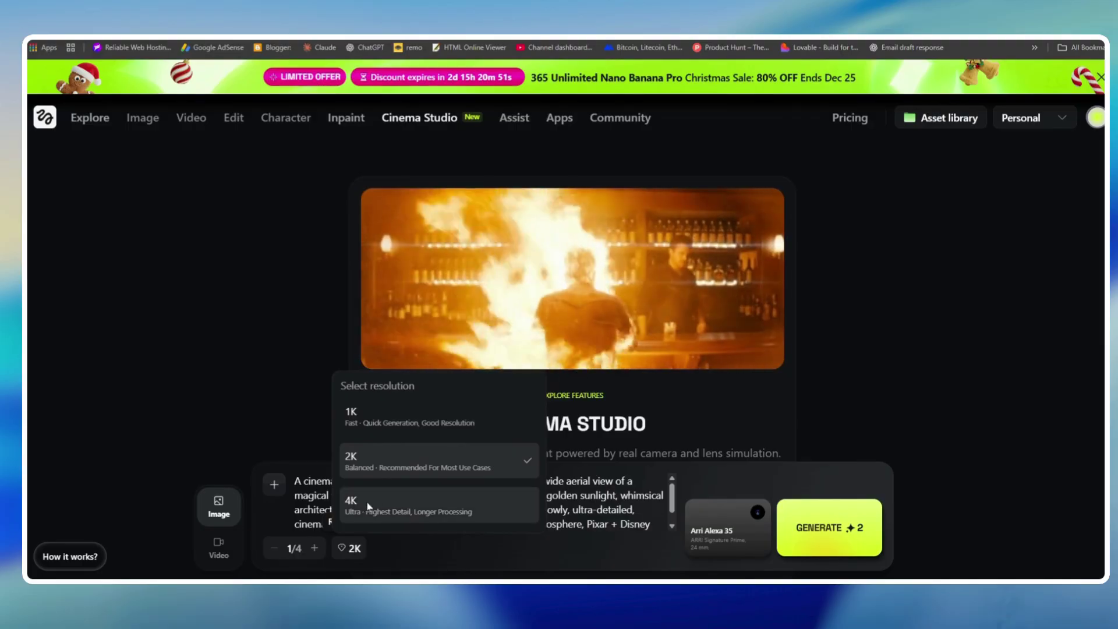
pyautogui.click(354, 549)
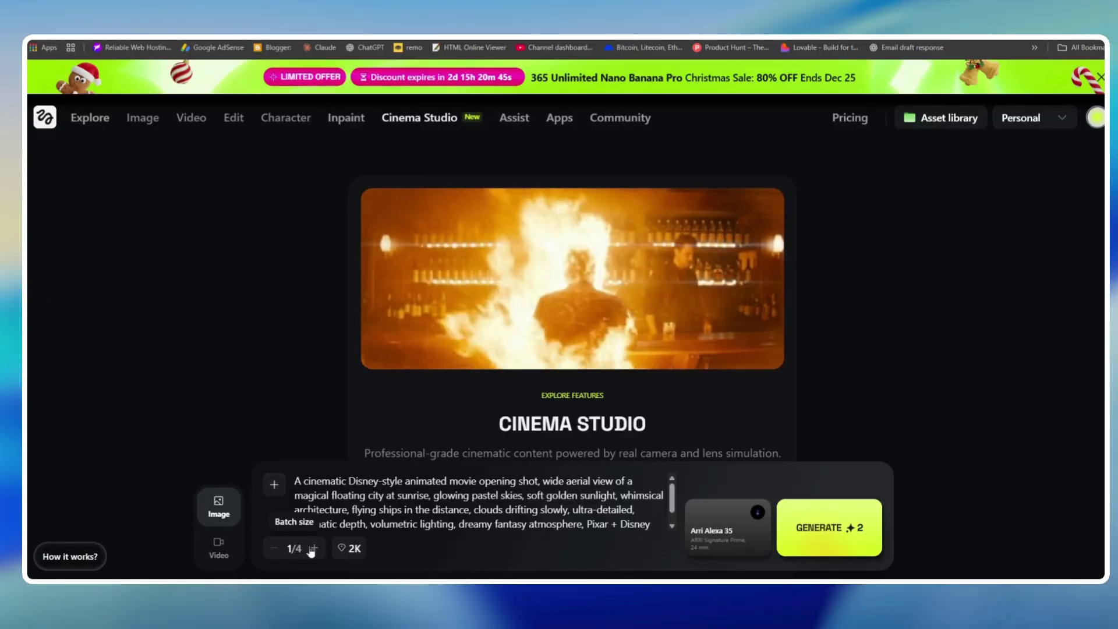
pyautogui.tripleClick(313, 549)
pyautogui.tripleClick(274, 548)
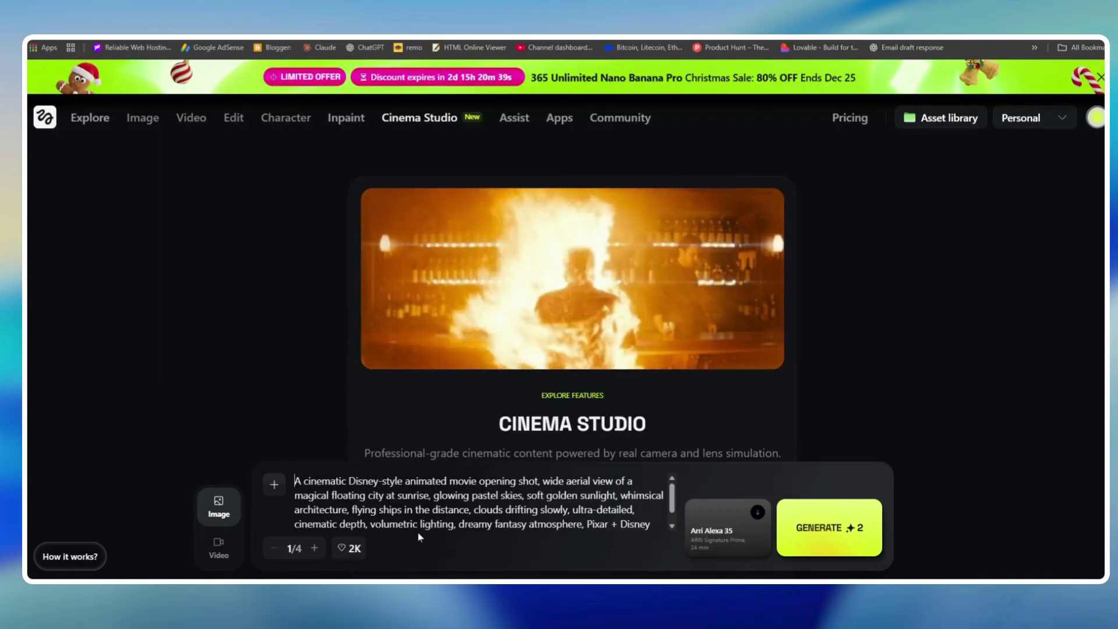
# - Generate the floating-city image, then set the camera to Sony Venice, ARRI Signature Prime lens, 50 mm
pyautogui.click(799, 529)
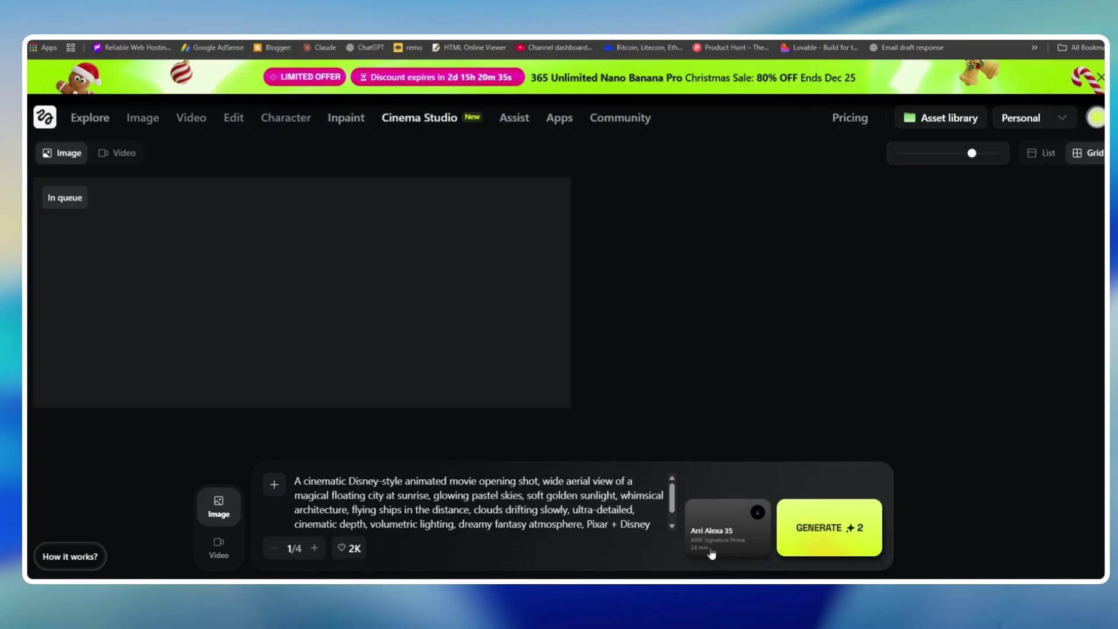
pyautogui.click(716, 547)
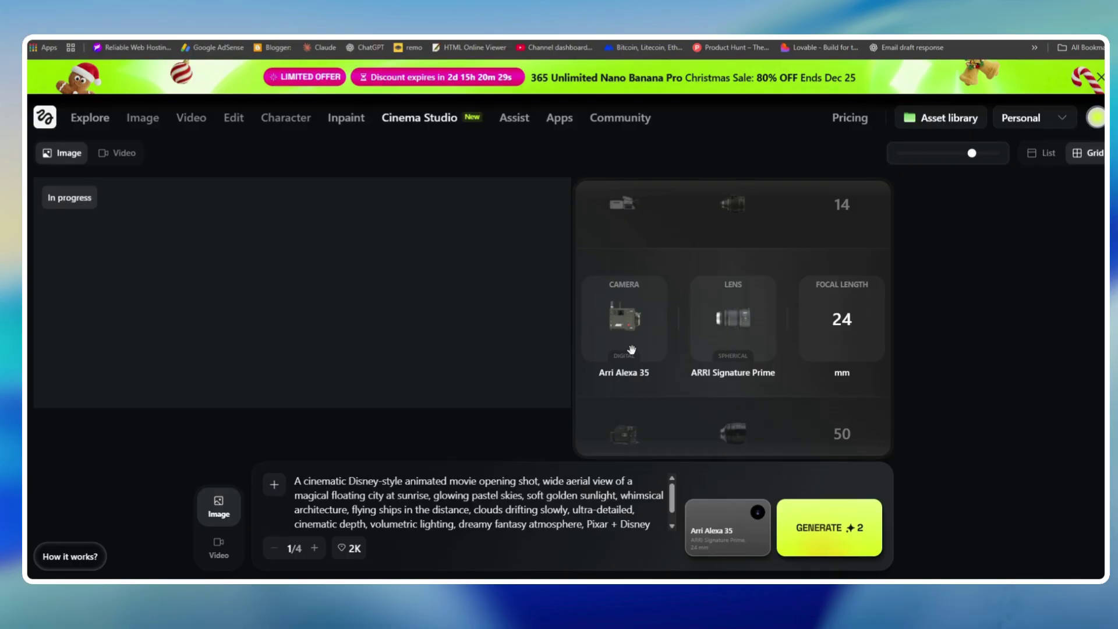
pyautogui.scroll(1, 628, 352)
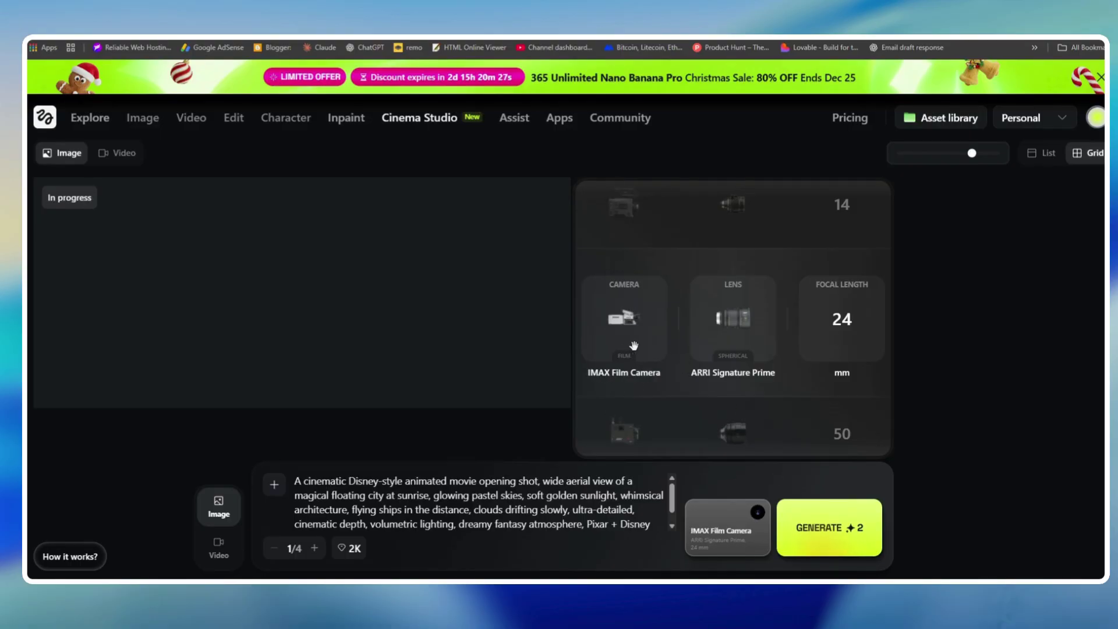
pyautogui.scroll(1, 629, 347)
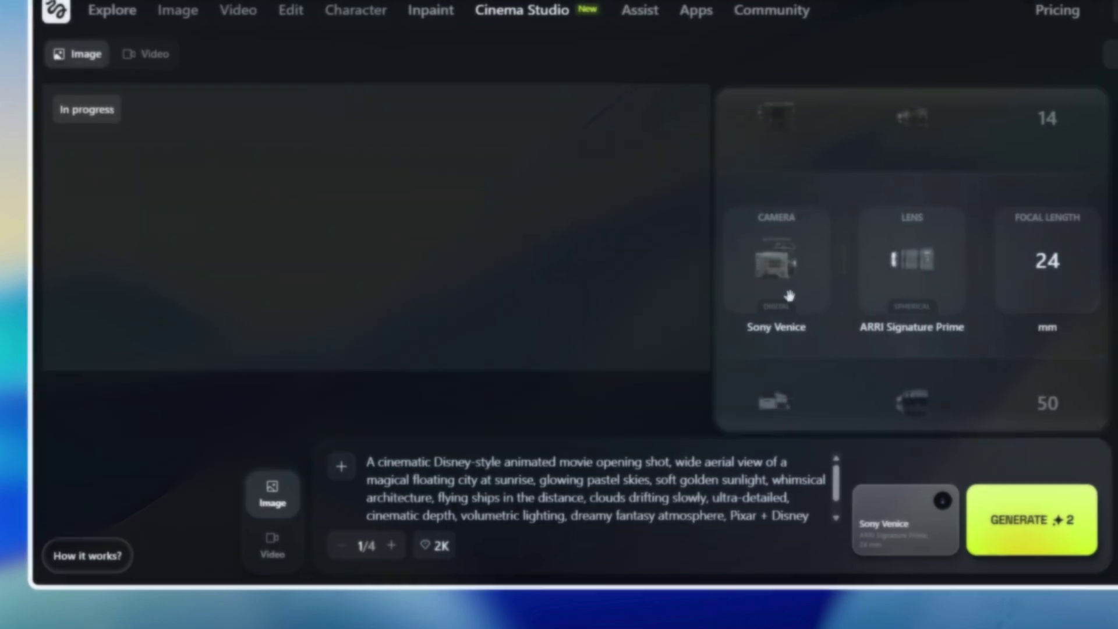
pyautogui.scroll(1, 635, 348)
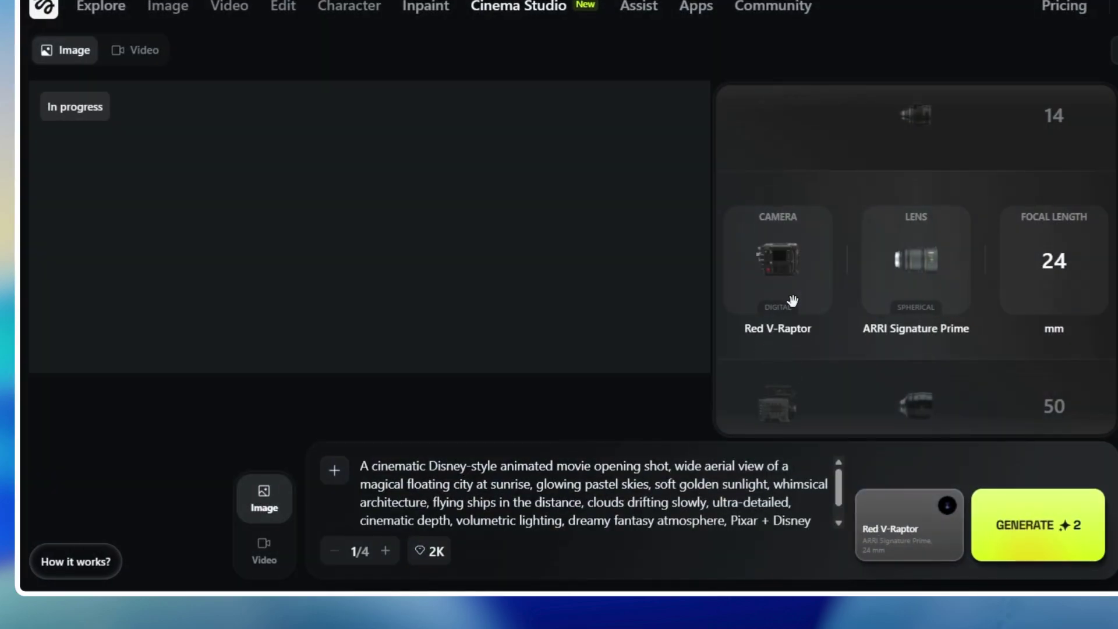
pyautogui.scroll(-1, 799, 280)
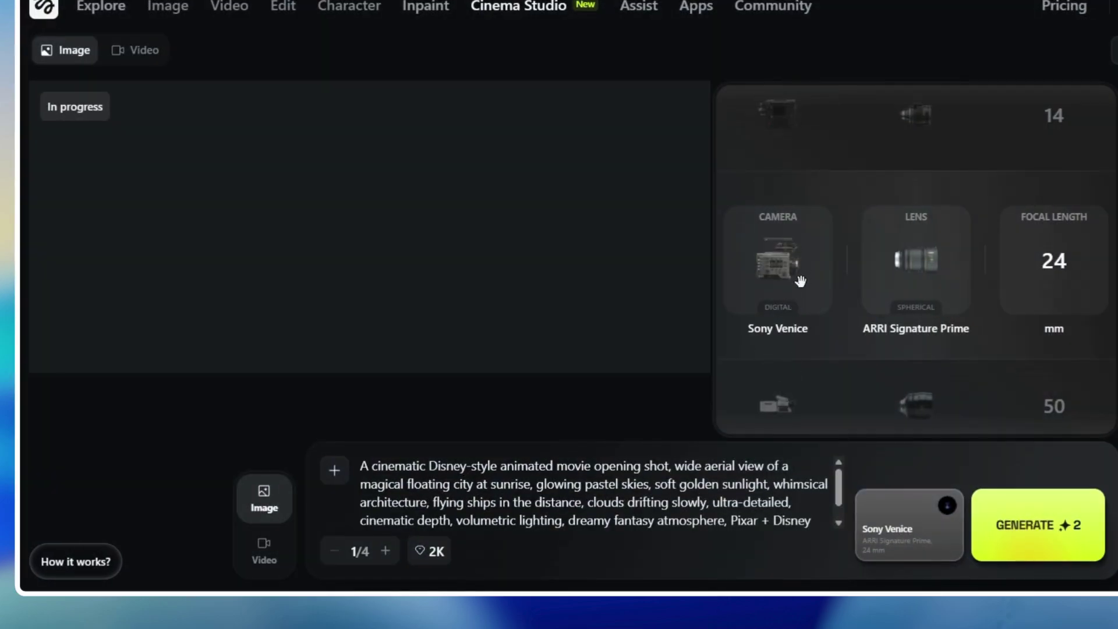
pyautogui.scroll(-3, 800, 281)
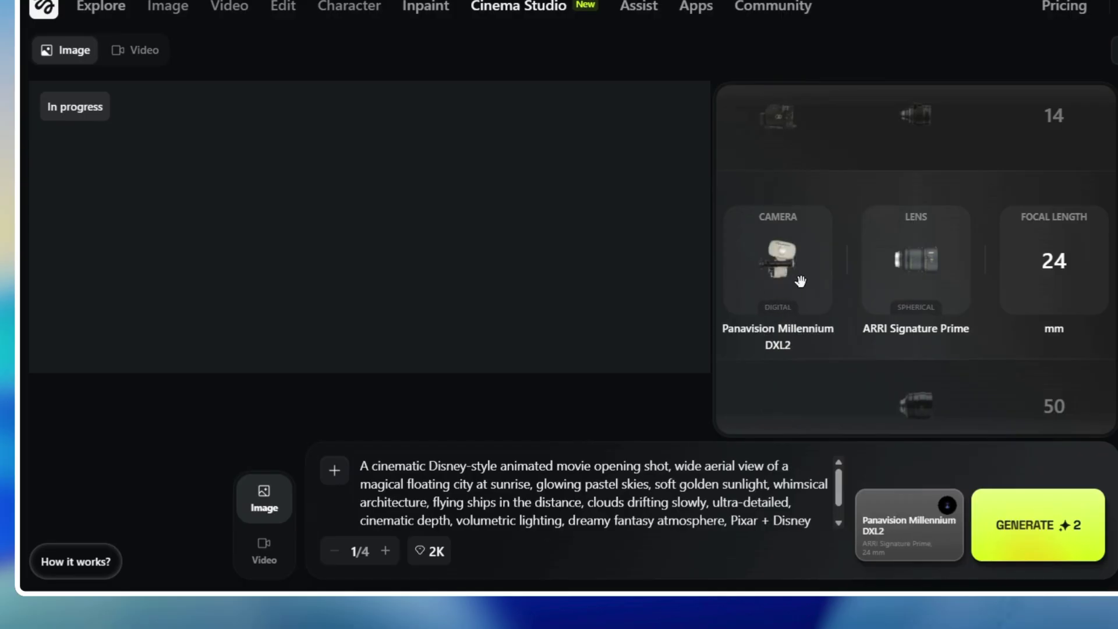
pyautogui.scroll(1, 800, 281)
pyautogui.scroll(2, 800, 284)
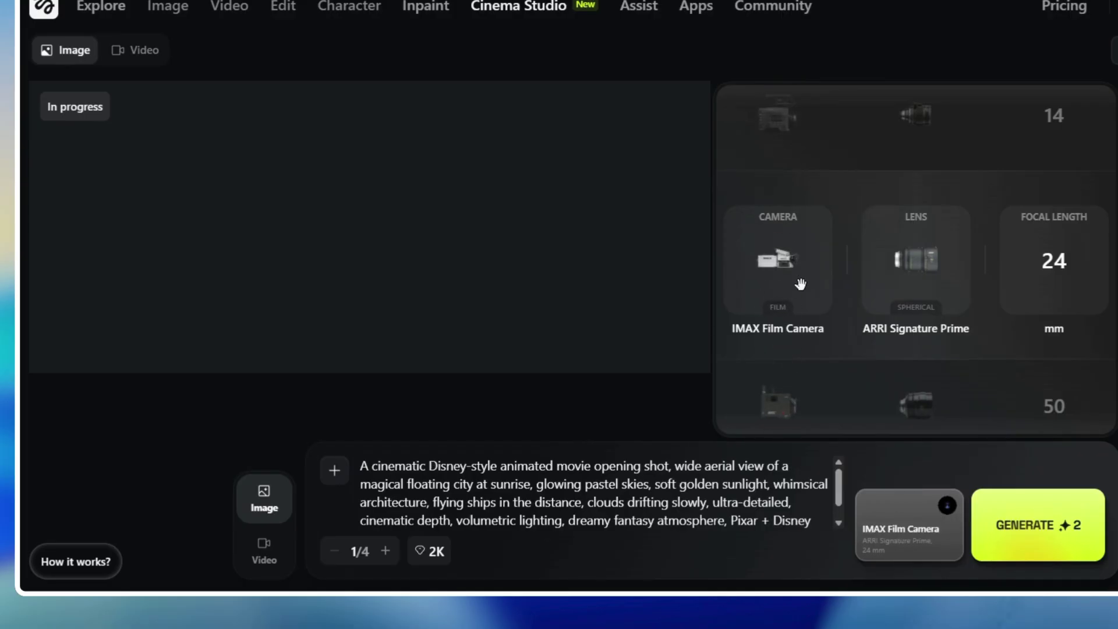
pyautogui.scroll(1, 803, 287)
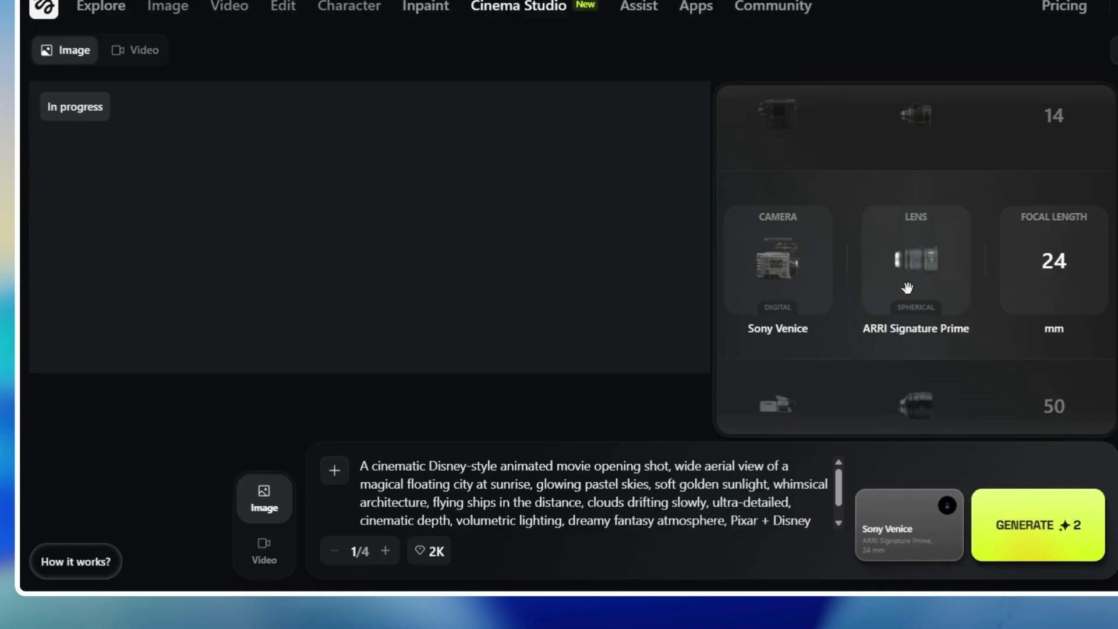
pyautogui.scroll(-1, 938, 296)
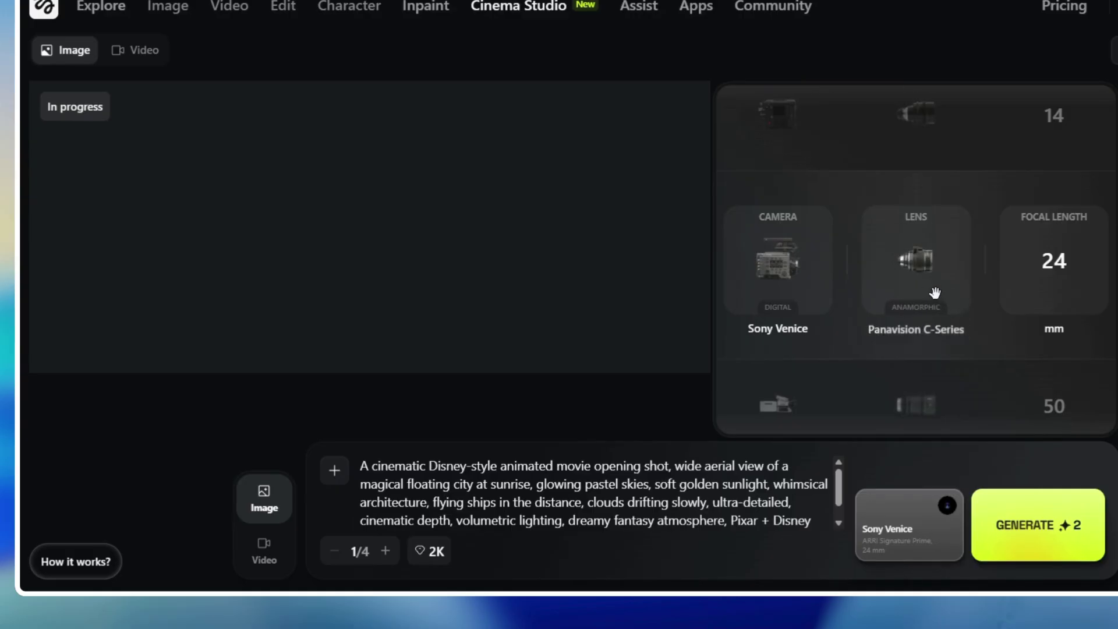
pyautogui.scroll(-1, 935, 294)
pyautogui.scroll(-3, 936, 296)
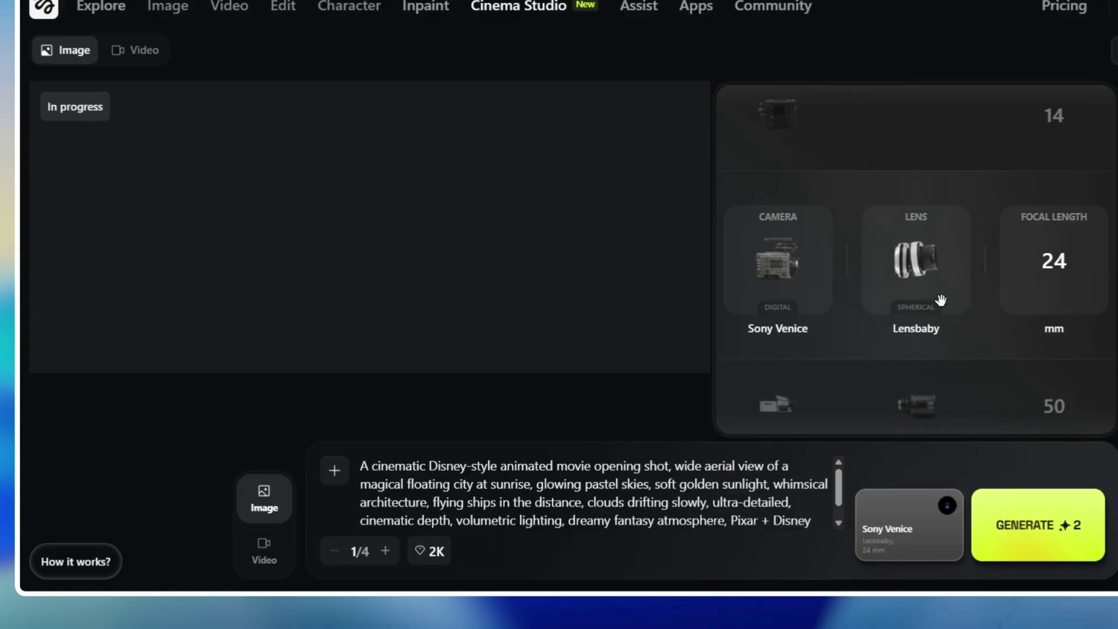
pyautogui.scroll(3, 935, 302)
pyautogui.scroll(3, 941, 299)
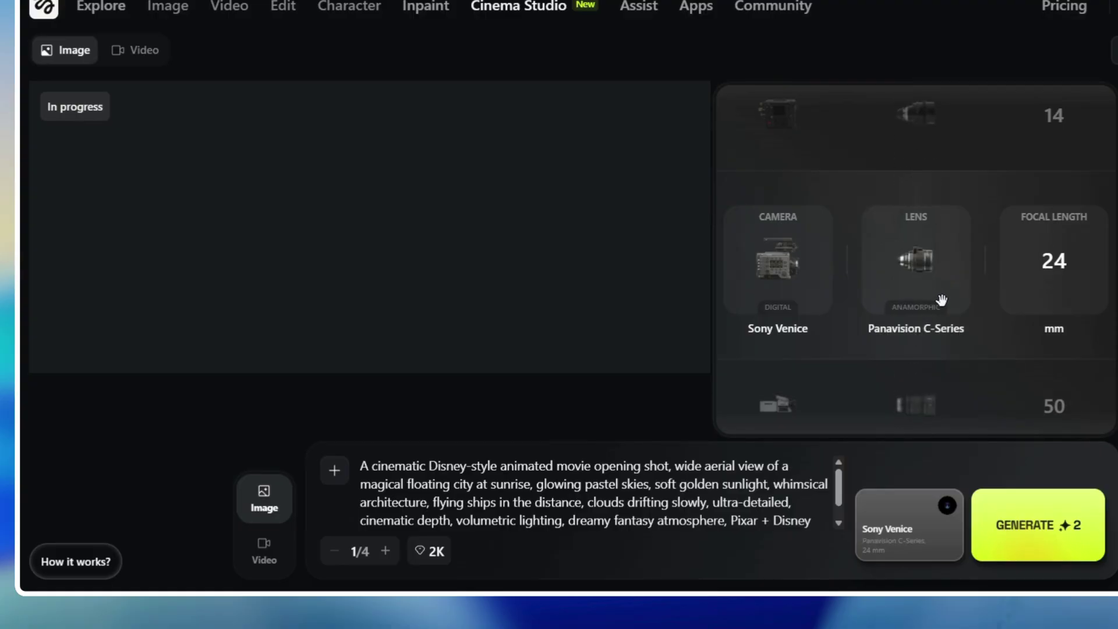
pyautogui.scroll(-1, 940, 305)
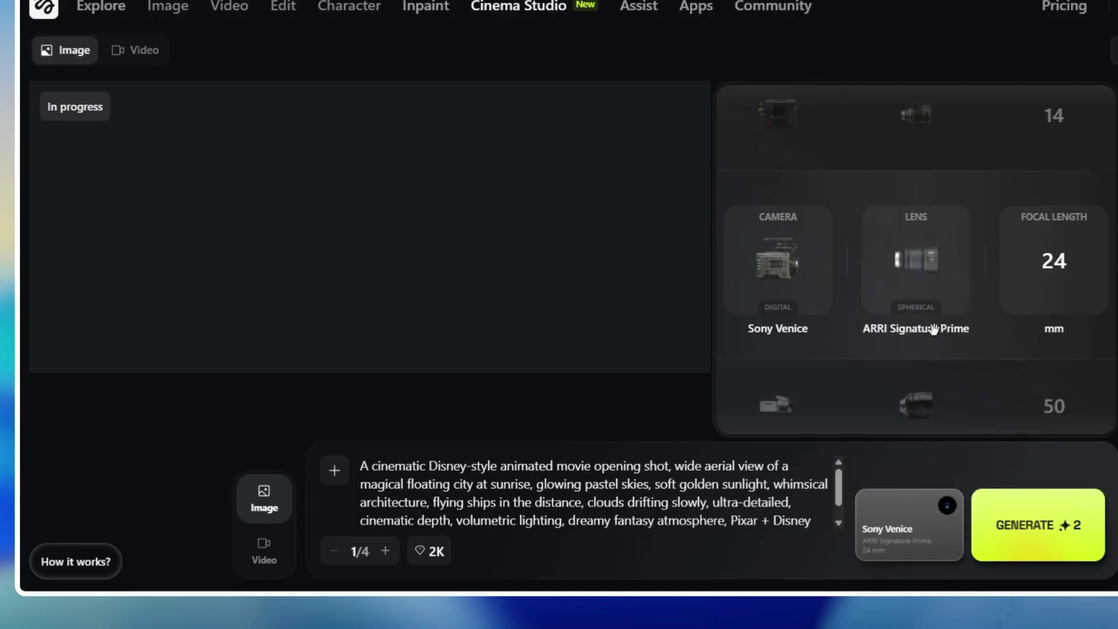
pyautogui.scroll(1, 1083, 277)
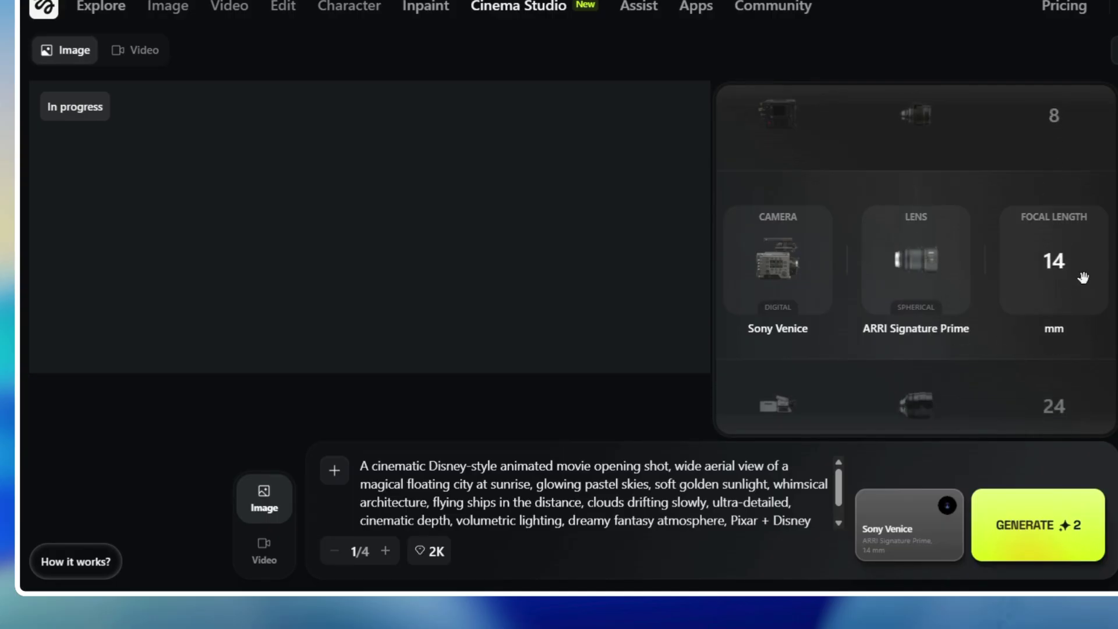
pyautogui.scroll(-2, 1083, 276)
pyautogui.scroll(1, 1083, 277)
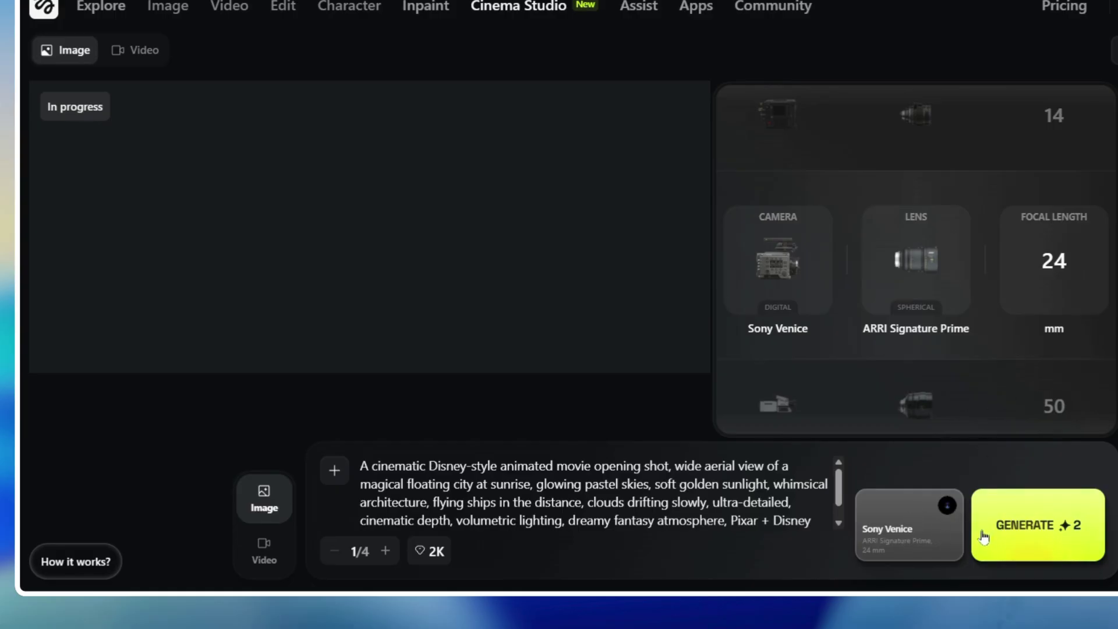
pyautogui.click(1069, 406)
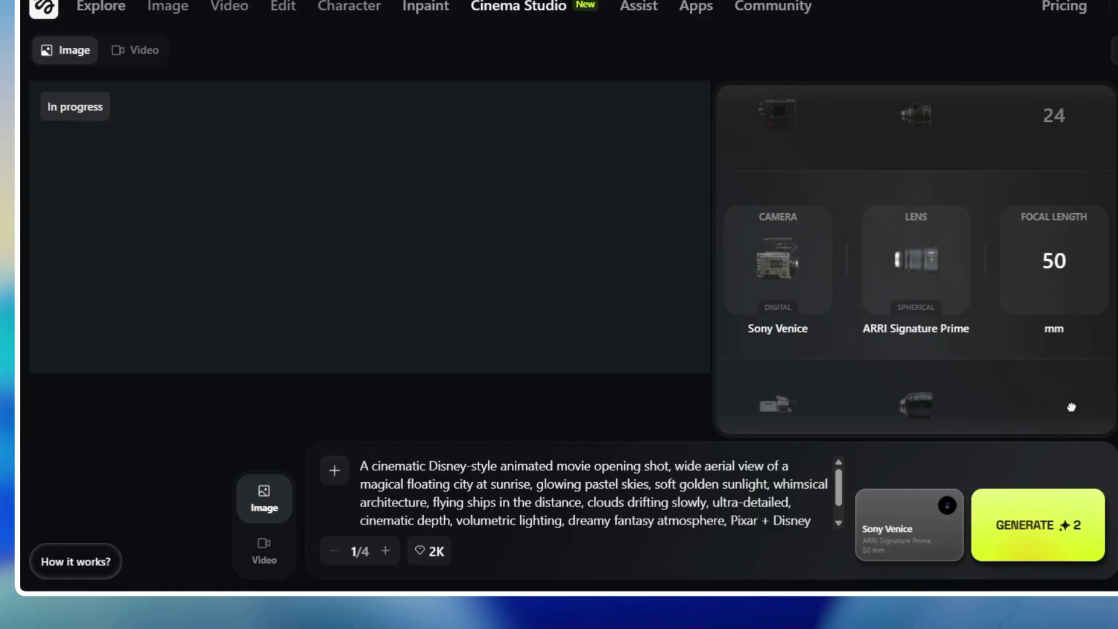
pyautogui.scroll(1, 1077, 369)
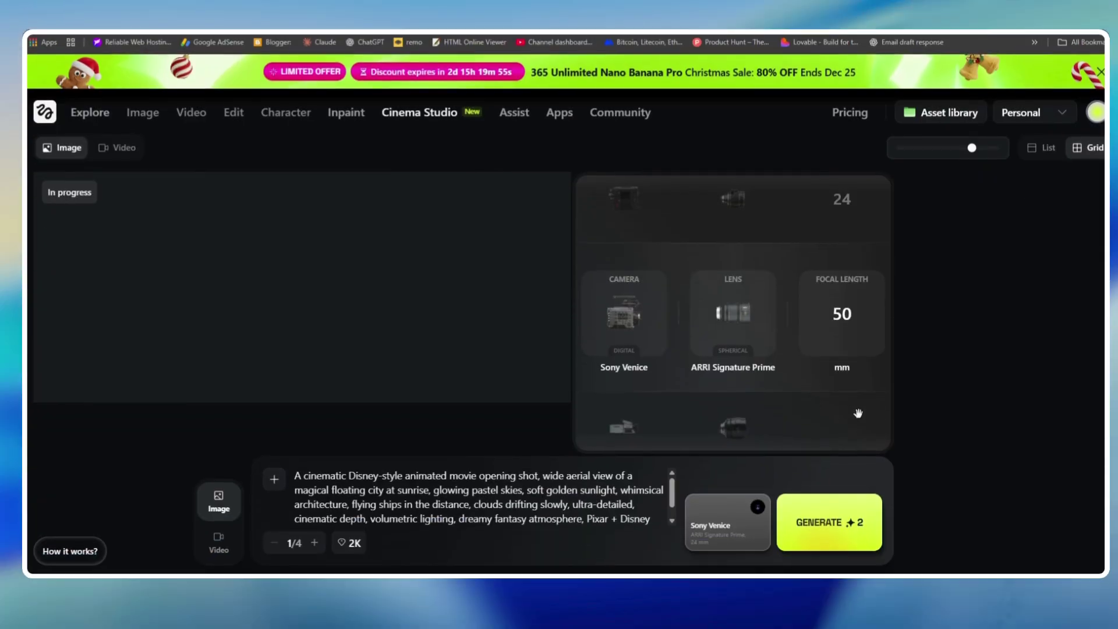
# - Apply 50 mm, generate a second image with these camera settings, and open the finished castle image
pyautogui.click(843, 314)
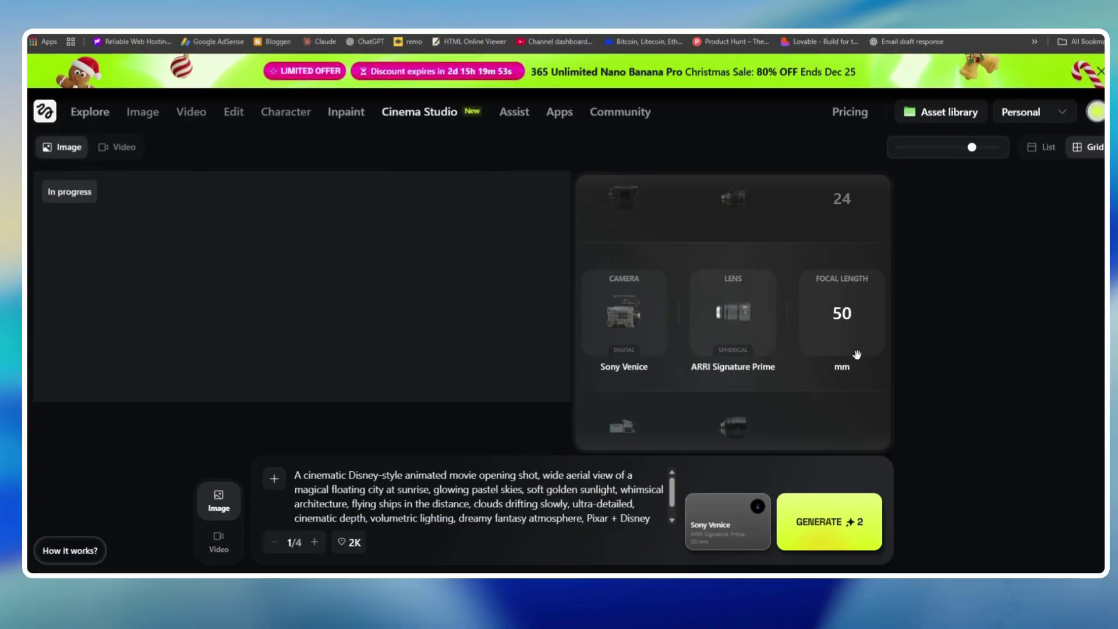
pyautogui.click(836, 526)
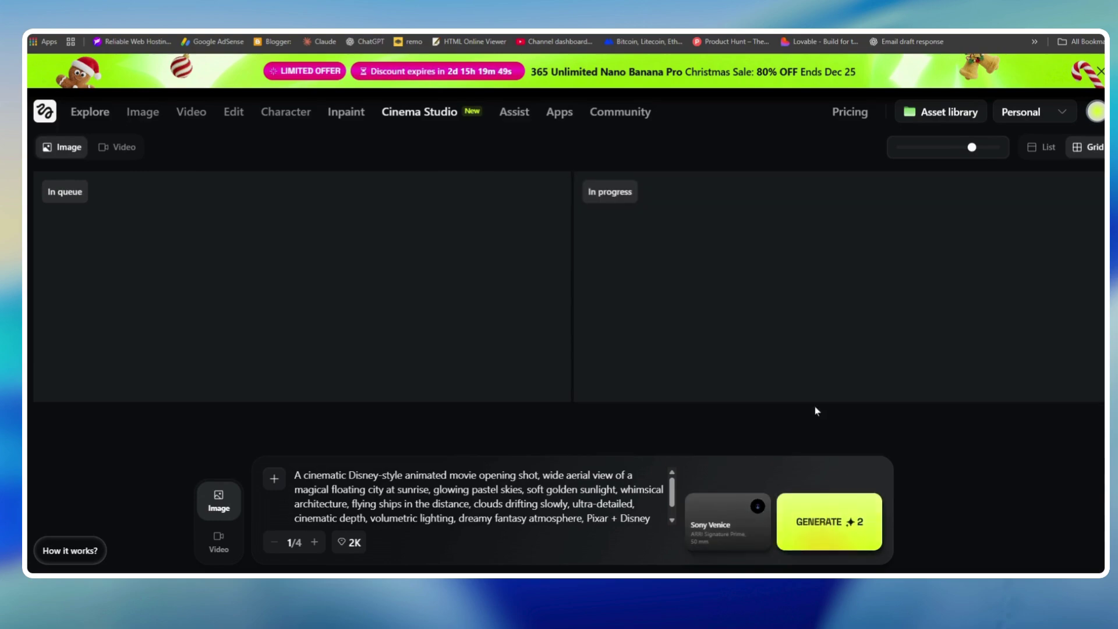
pyautogui.click(734, 541)
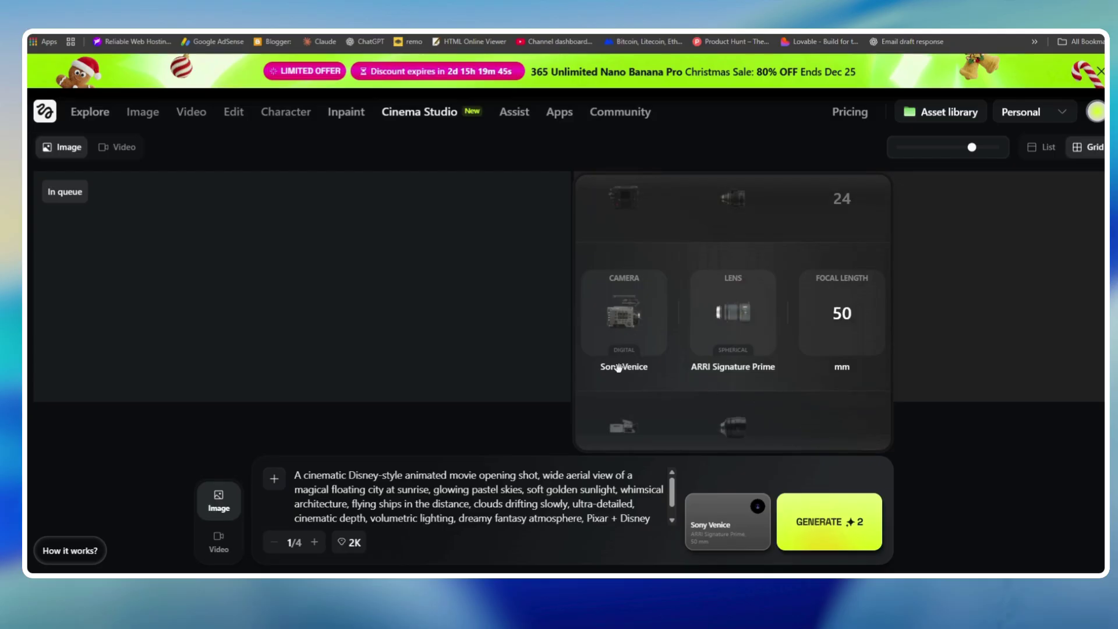
pyautogui.click(1000, 475)
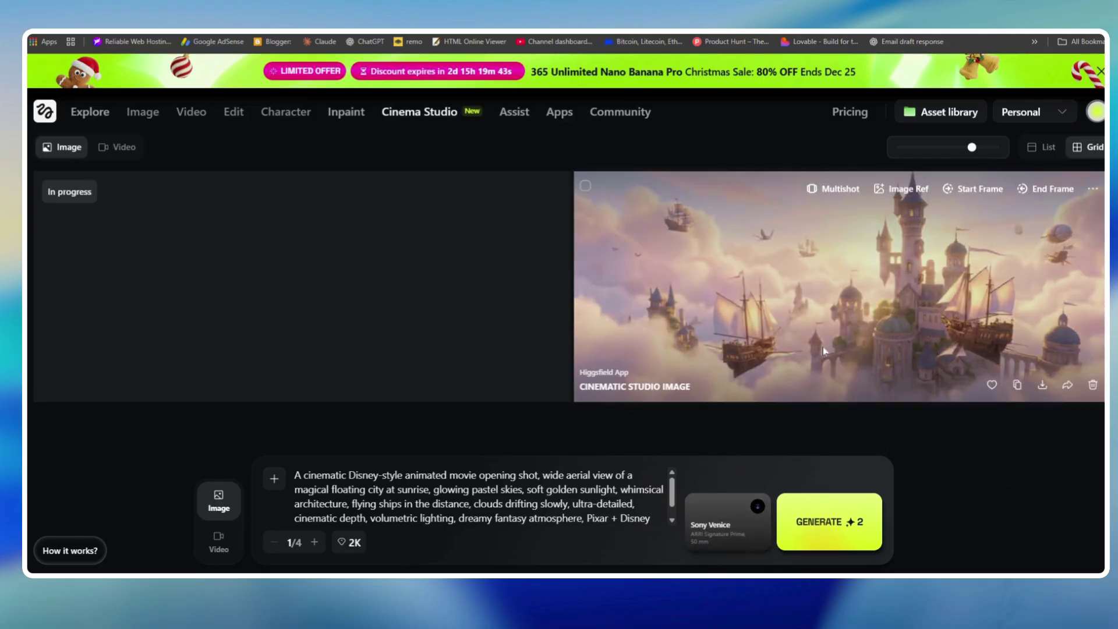
pyautogui.click(818, 349)
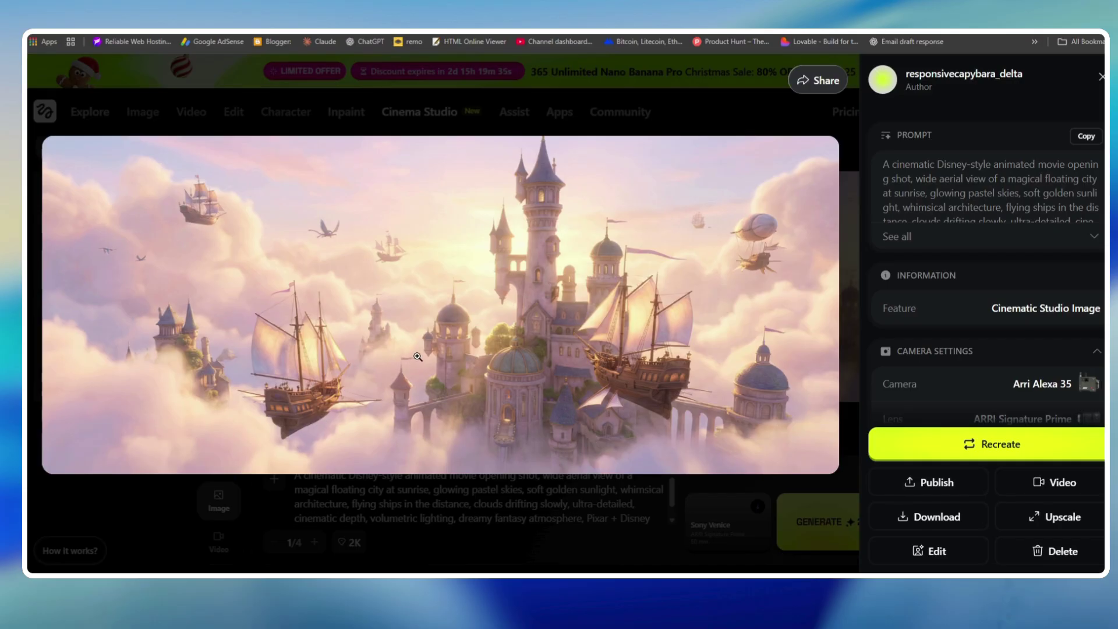
pyautogui.hotkey('ctrl', '-')
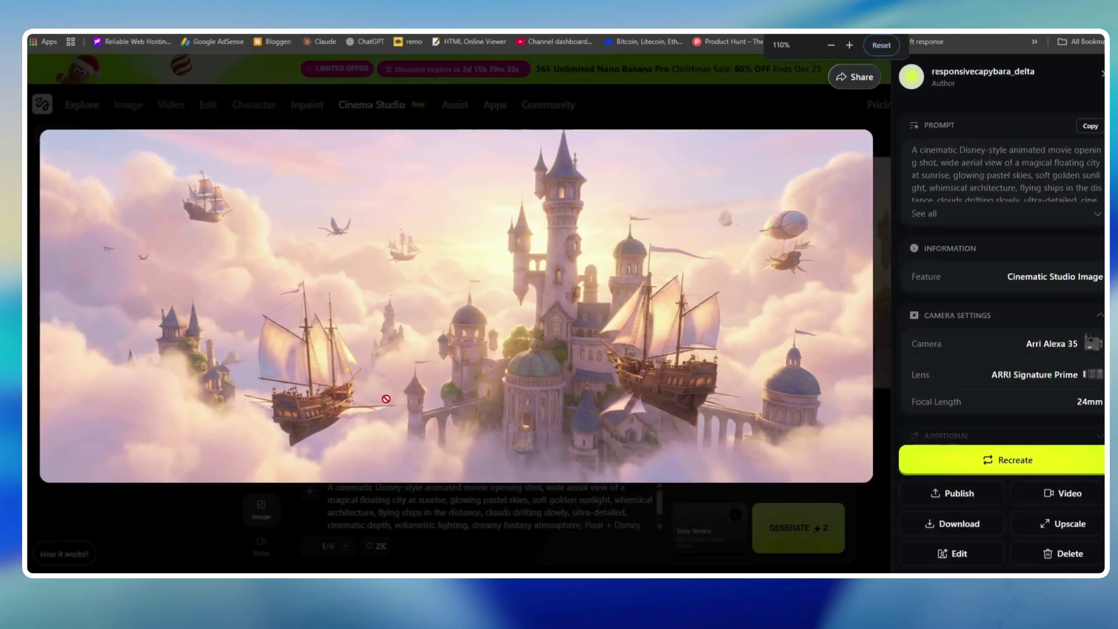
pyautogui.click(491, 320)
pyautogui.click(550, 309)
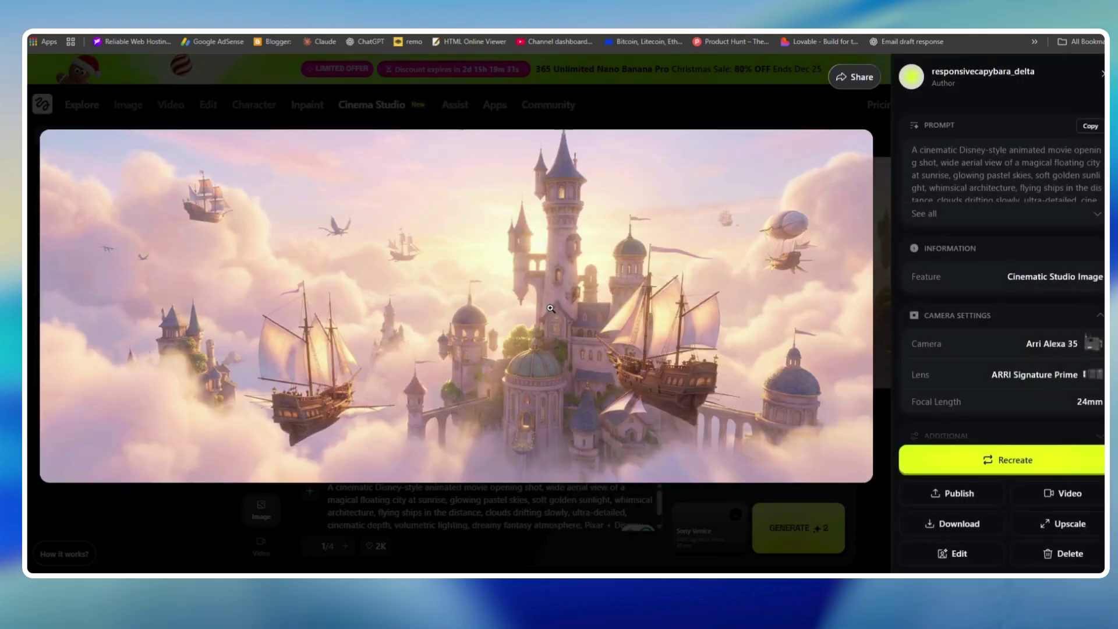
pyautogui.click(551, 309)
pyautogui.hotkey('ctrl', '+')
pyautogui.hotkey('ctrl', '+')
pyautogui.hotkey('ctrl', '+')
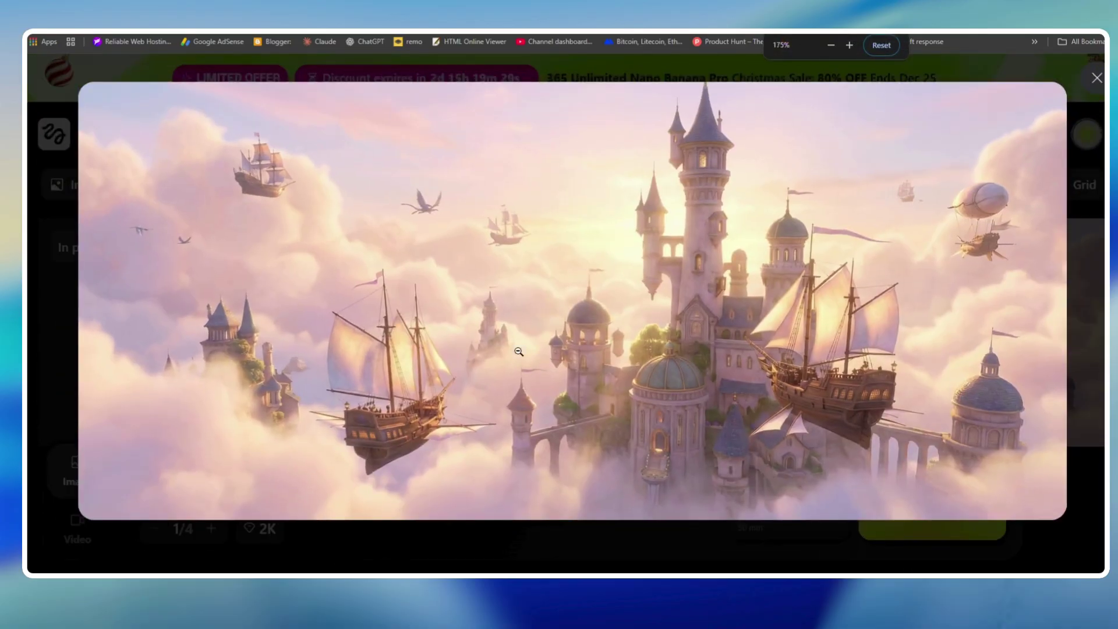
pyautogui.hotkey('ctrl', '-')
pyautogui.hotkey('ctrl', '-')
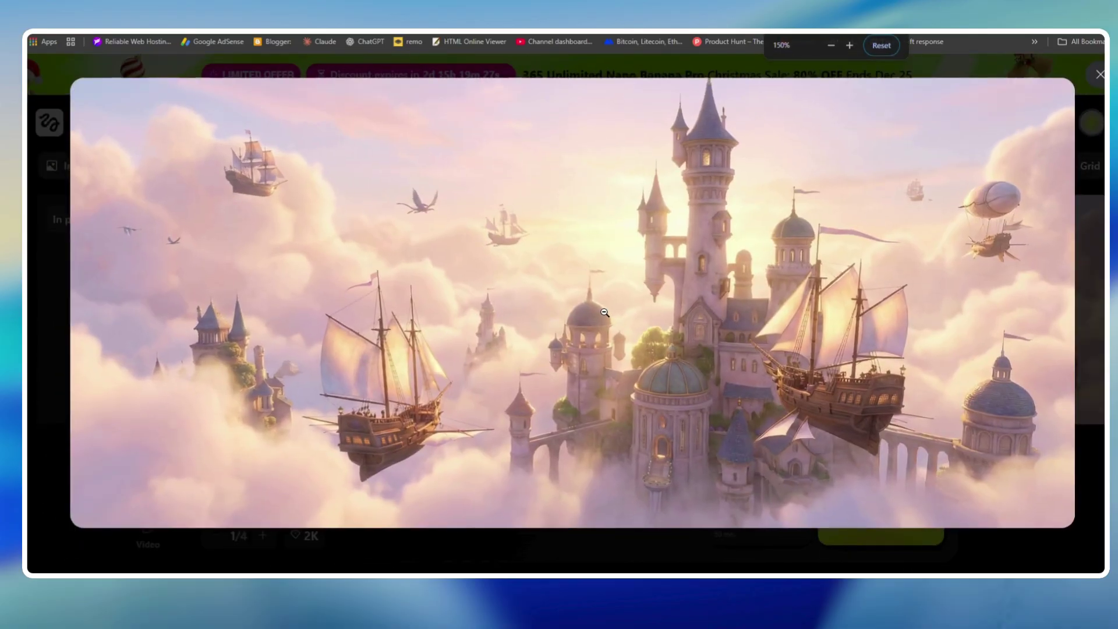
pyautogui.hotkey('ctrl', '+')
pyautogui.hotkey('ctrl', '+')
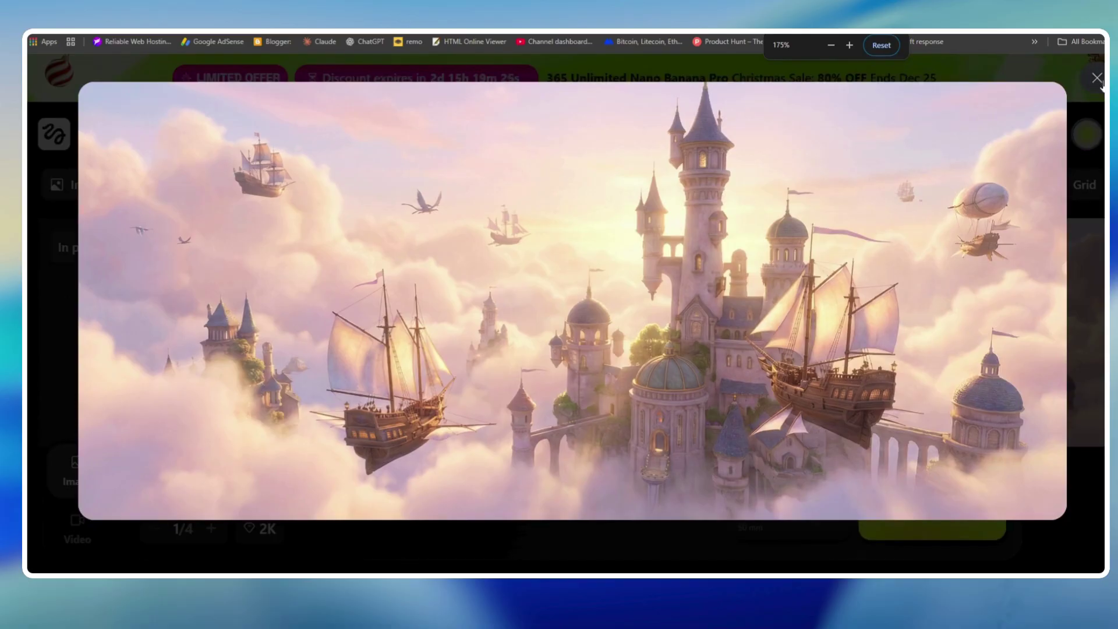
pyautogui.hotkey('ctrl', '-')
pyautogui.hotkey('ctrl', '-')
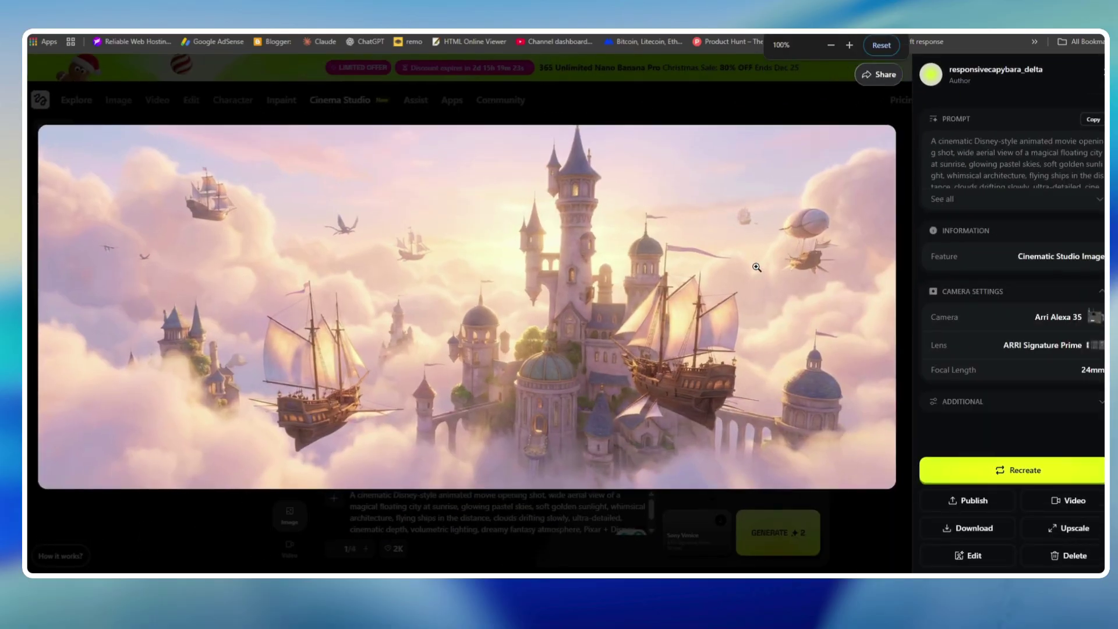
pyautogui.hotkey('ctrl', '-')
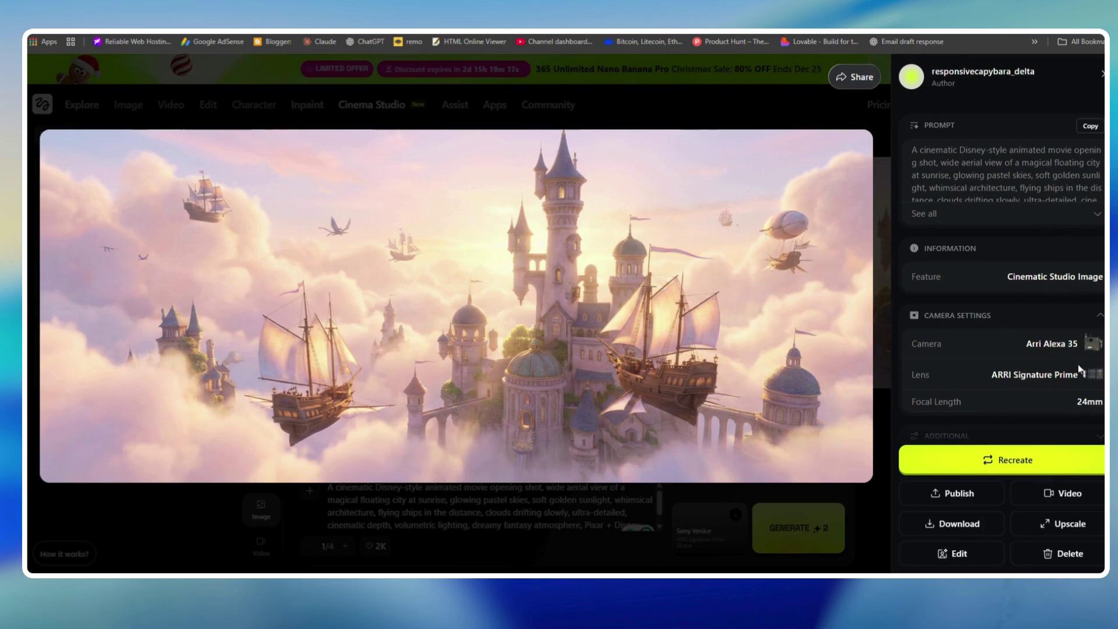
pyautogui.scroll(-1, 1048, 372)
pyautogui.click(1048, 423)
pyautogui.scroll(-3, 1055, 350)
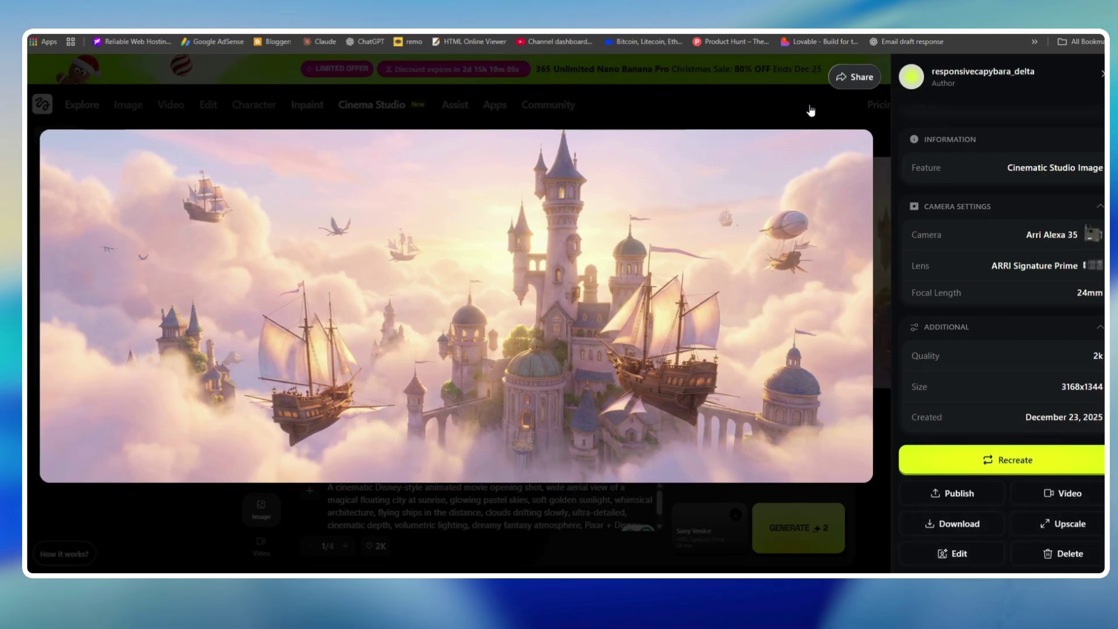
pyautogui.click(1101, 74)
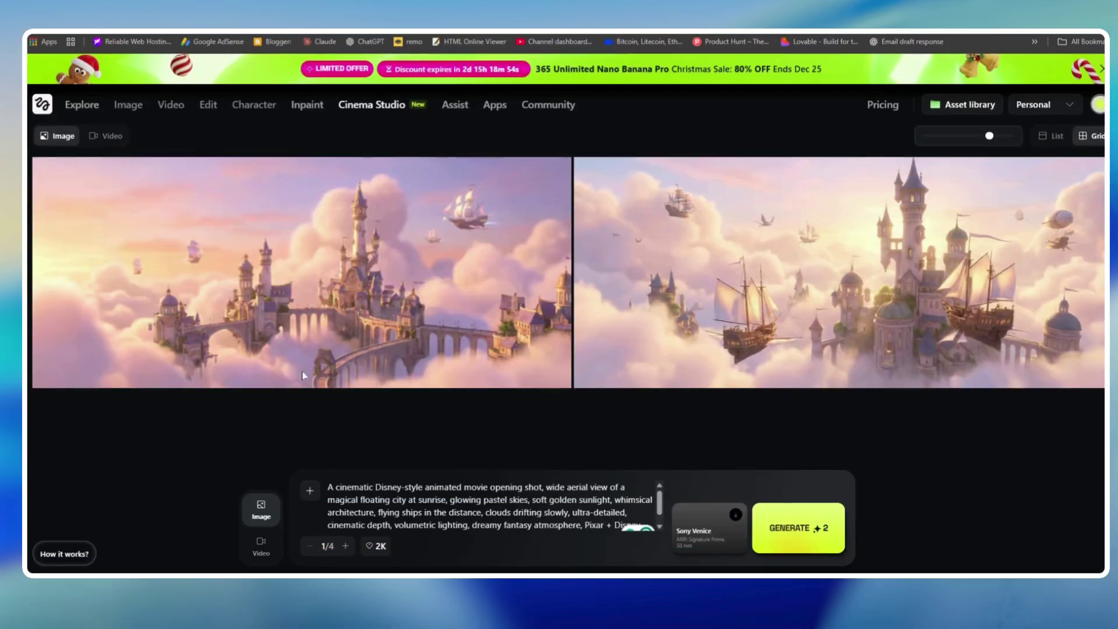
# - Open the new castle image and compare it with the ships castle version using the arrow keys
pyautogui.moveTo(268, 319)
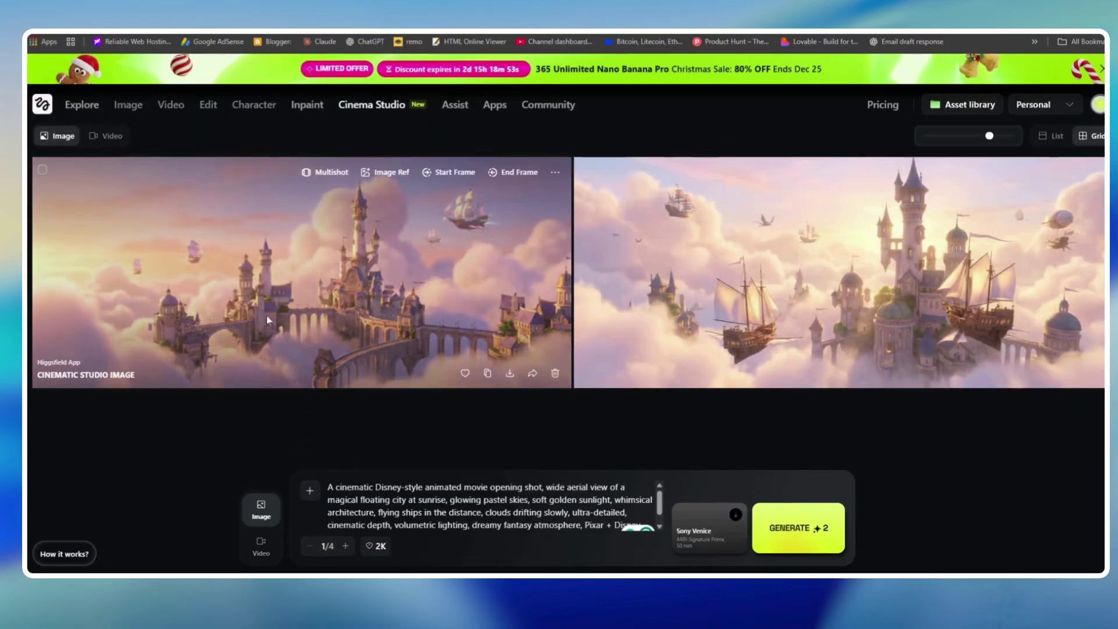
pyautogui.click(218, 260)
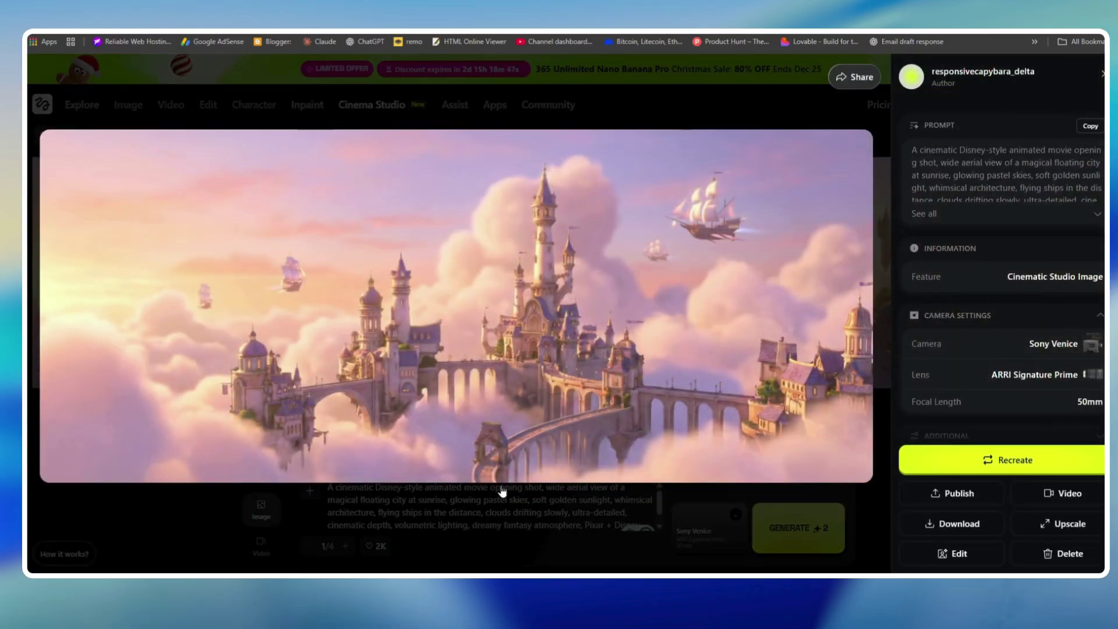
pyautogui.press('Right')
pyautogui.press('Right')
pyautogui.press('Left')
pyautogui.press('Right')
pyautogui.press('Left')
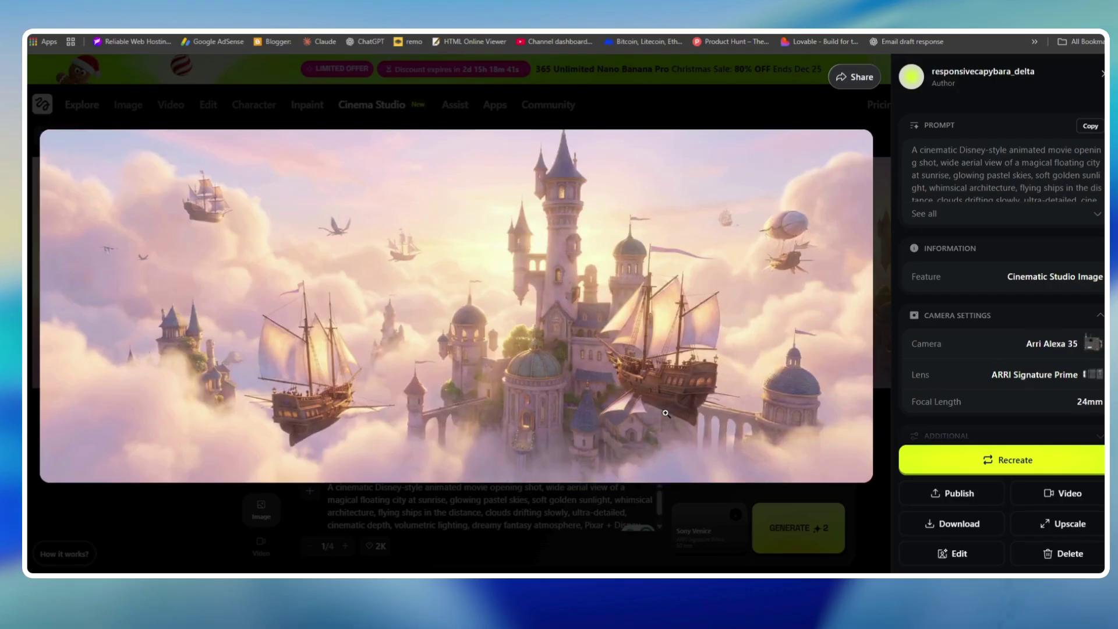
pyautogui.press('Right')
pyautogui.press('Left')
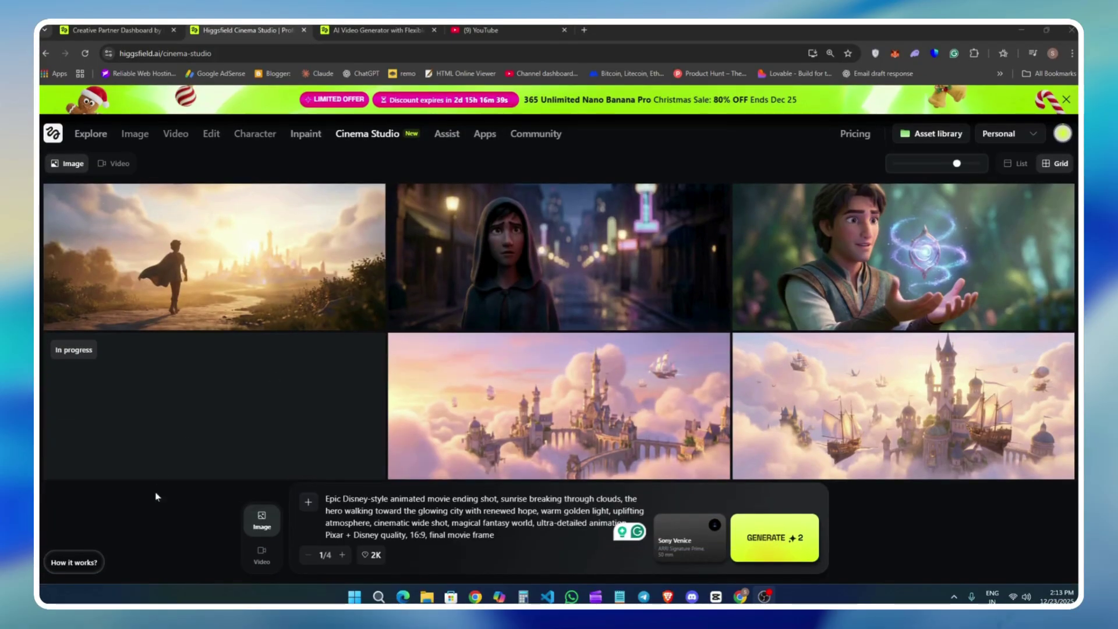
# - Open the castle-and-bridges image in the detail viewer and scroll through the other images
pyautogui.scroll(-1, 360, 435)
pyautogui.moveTo(447, 438)
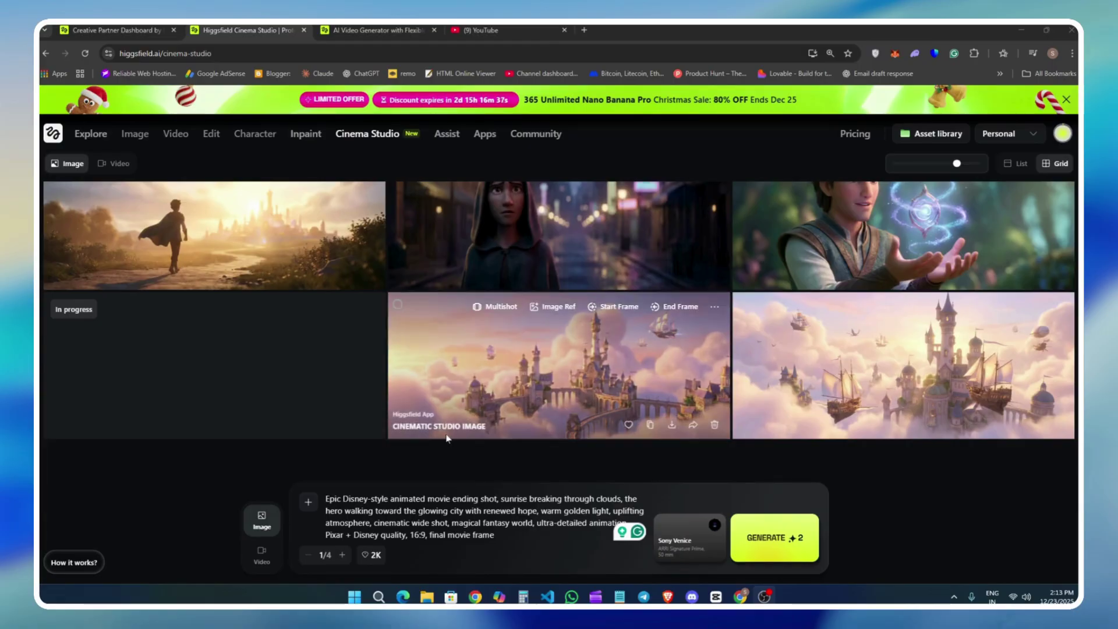
pyautogui.scroll(1, 447, 438)
pyautogui.scroll(-1, 496, 415)
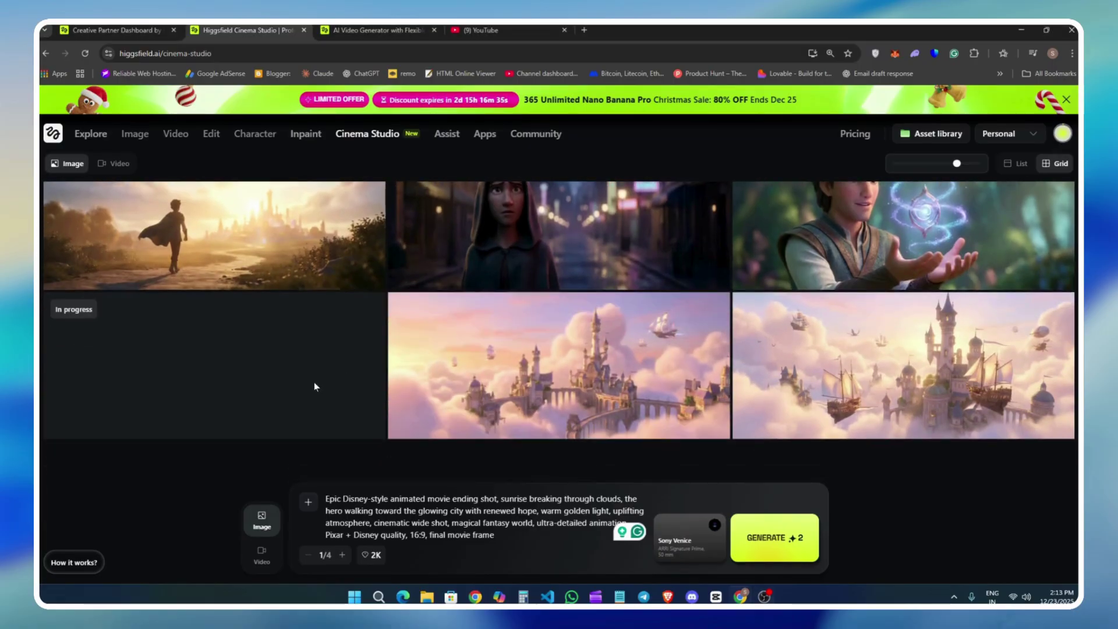
pyautogui.click(499, 366)
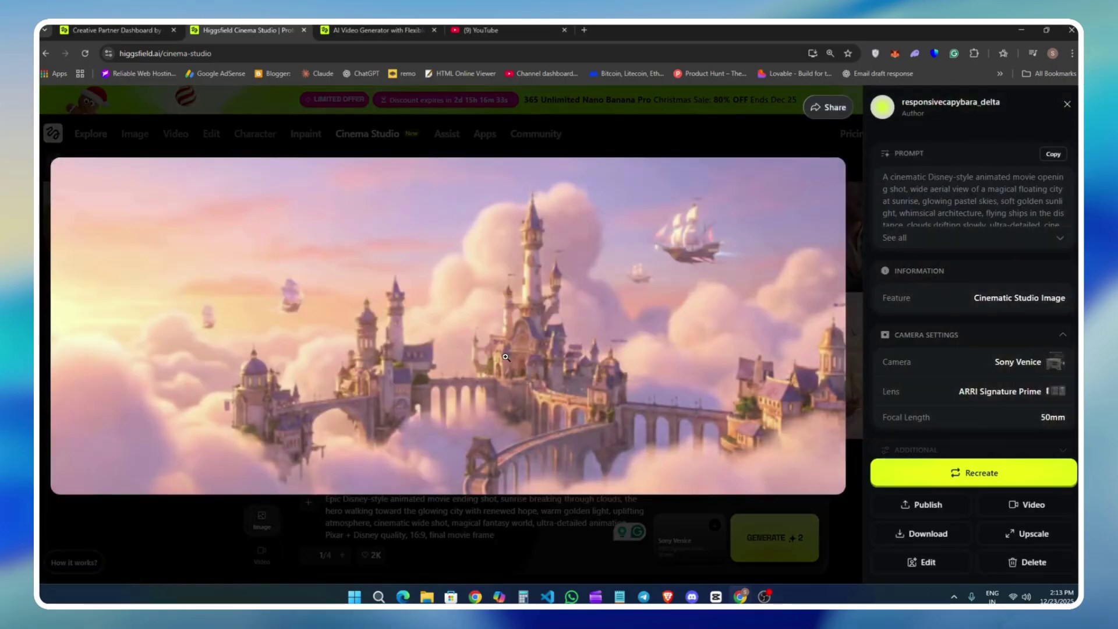
pyautogui.scroll(1, 506, 357)
pyautogui.scroll(-1, 506, 357)
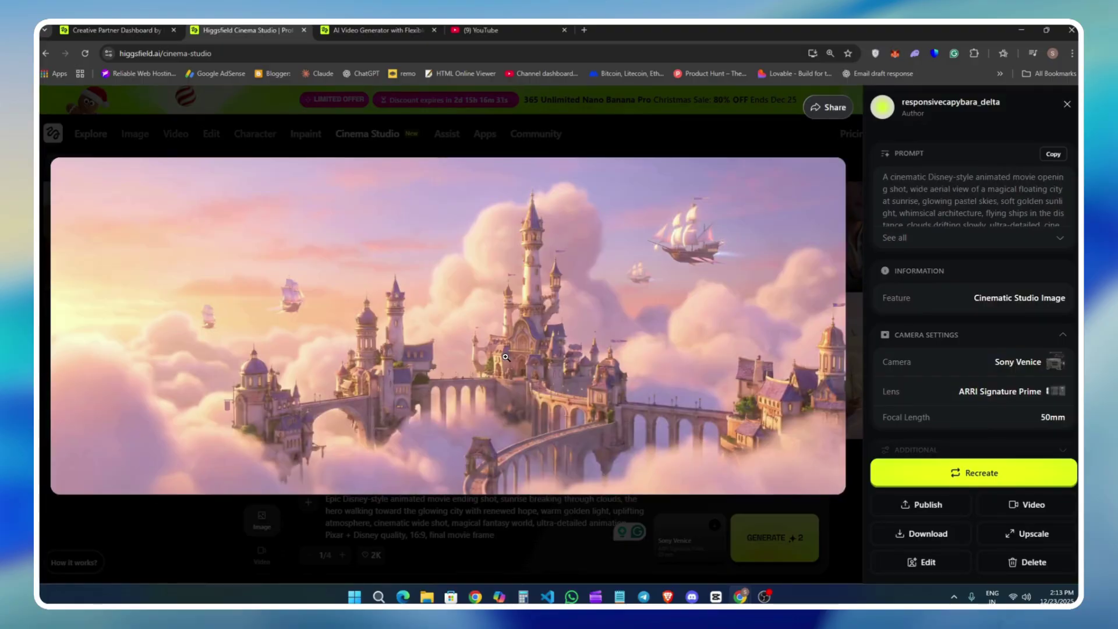
pyautogui.scroll(1, 506, 357)
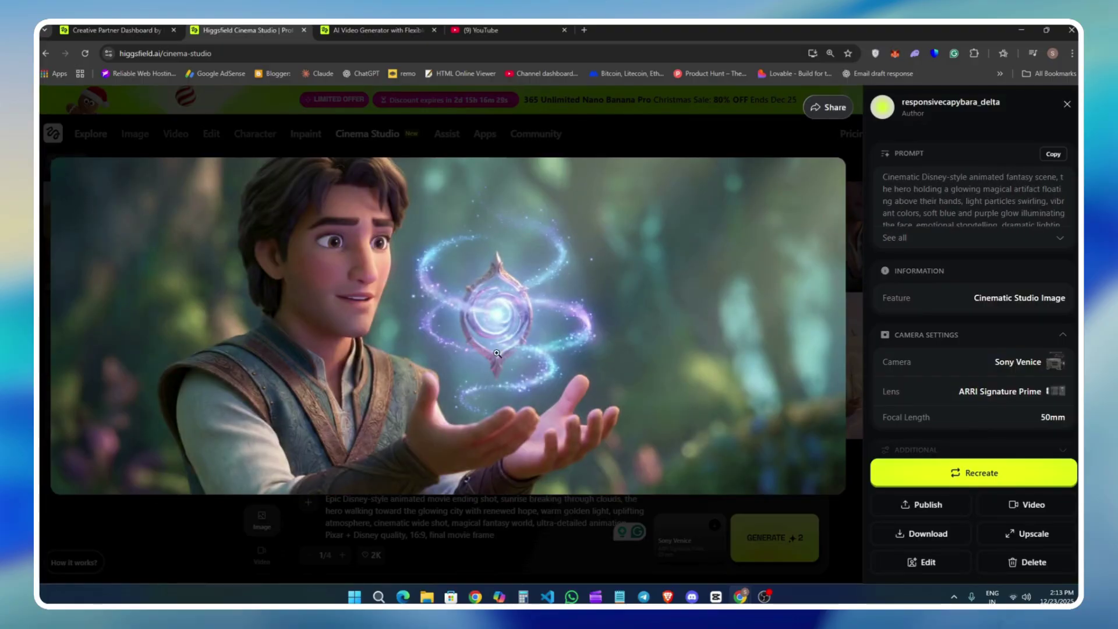
# - Toggle the glowing orb image to full width and back, then close the viewer
pyautogui.click(423, 298)
pyautogui.click(424, 298)
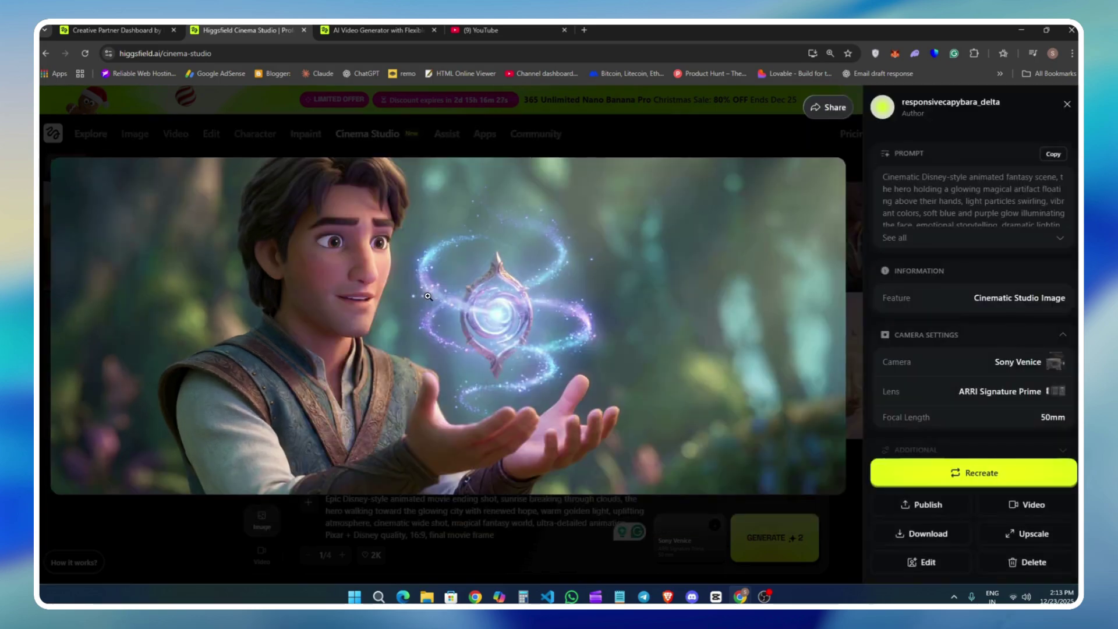
pyautogui.click(423, 298)
pyautogui.click(405, 270)
pyautogui.scroll(1, 406, 270)
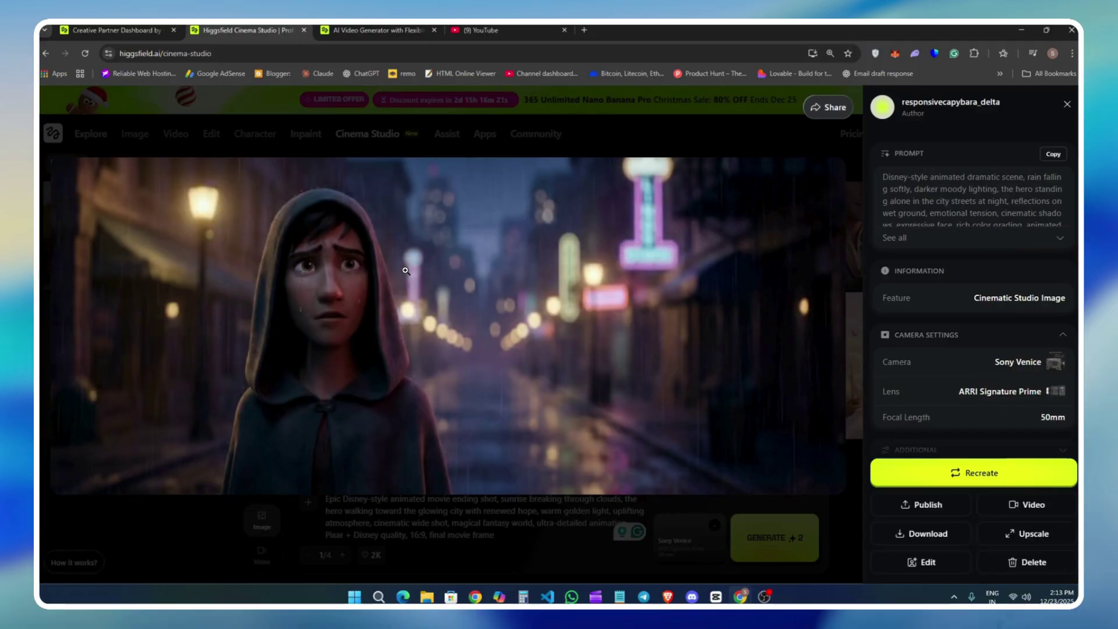
pyautogui.scroll(-1, 405, 270)
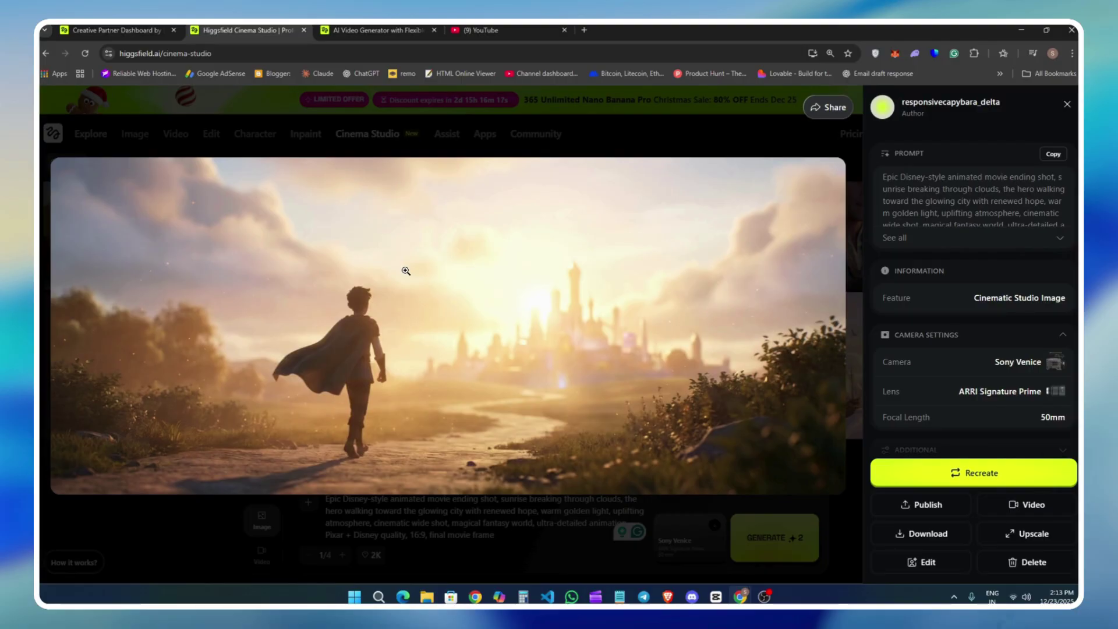
pyautogui.scroll(-2, 406, 270)
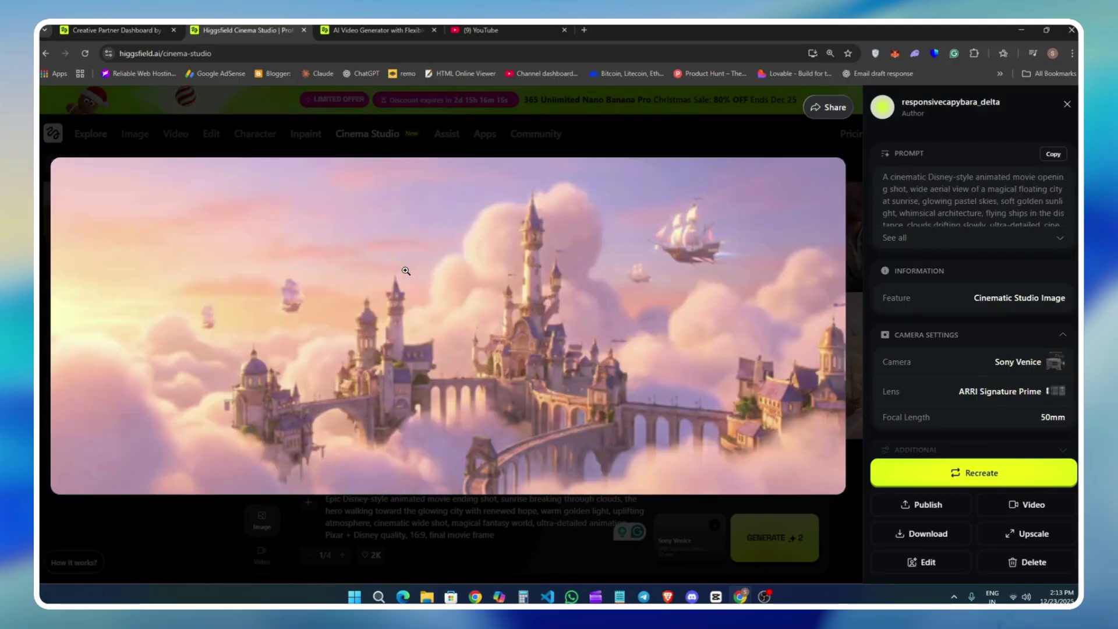
pyautogui.press('Escape')
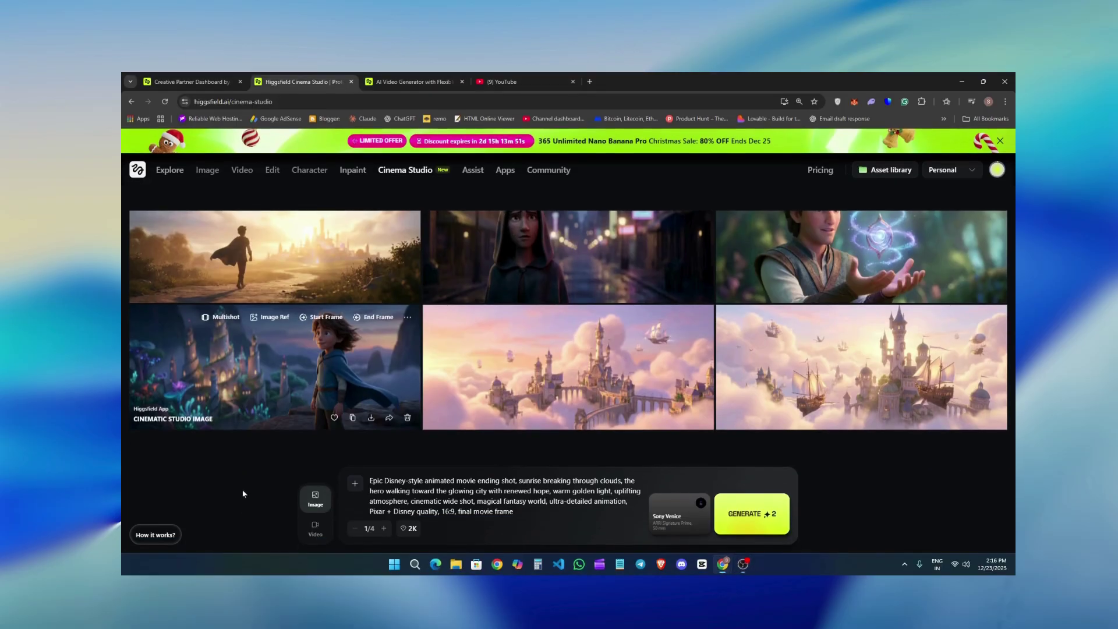
# - Clear an accidental text selection and check the hooded girl image's actions list without choosing
pyautogui.scroll(1, 701, 383)
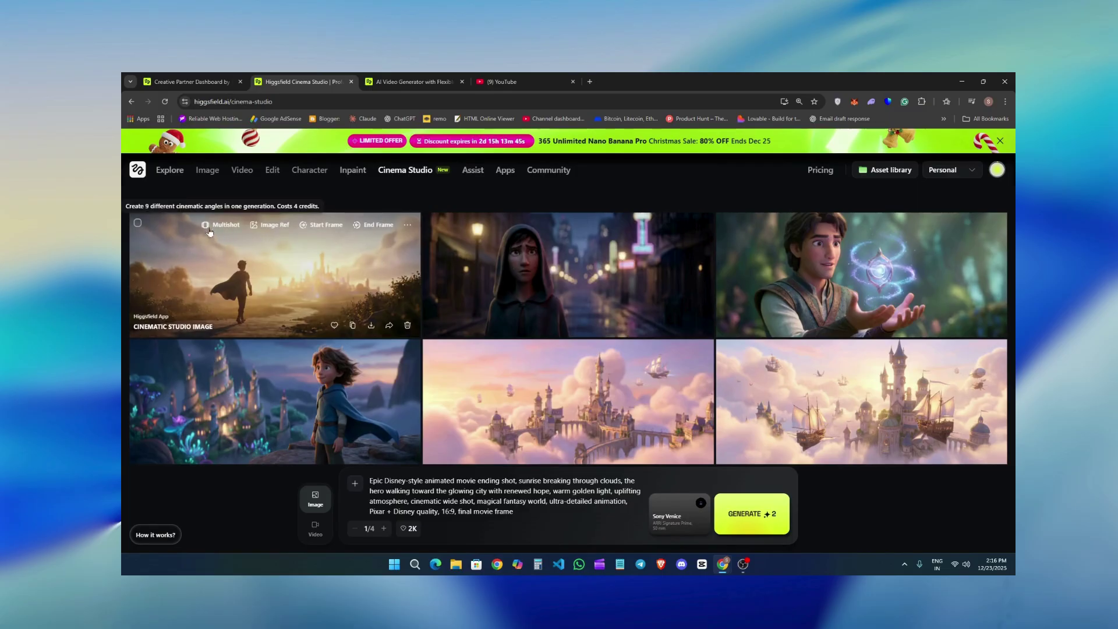
pyautogui.moveTo(125, 210); pyautogui.dragTo(258, 202)
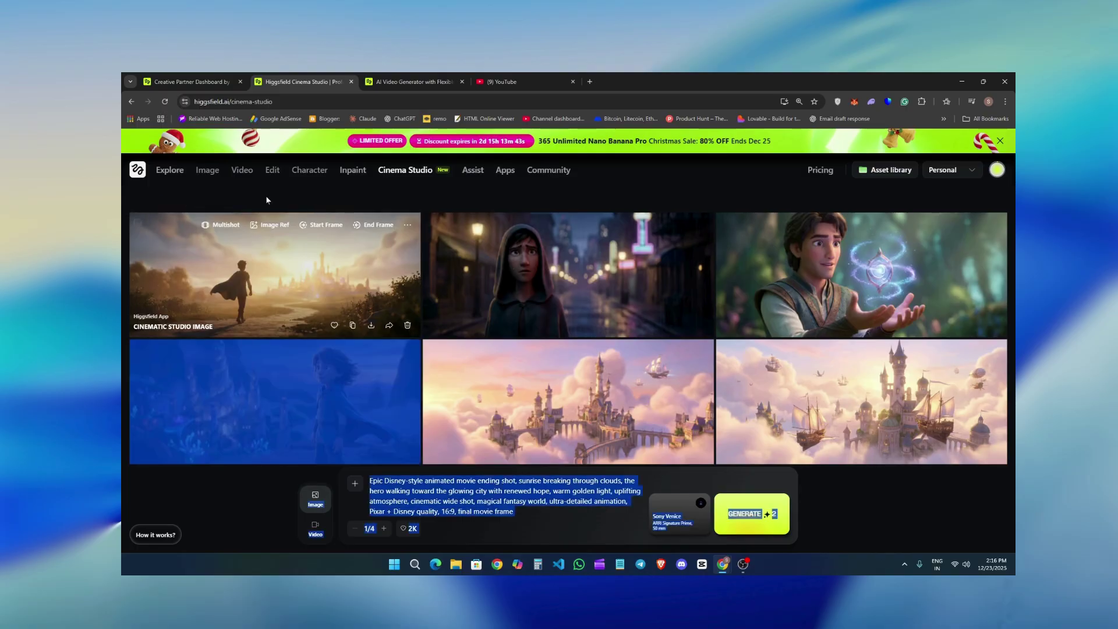
pyautogui.click(266, 201)
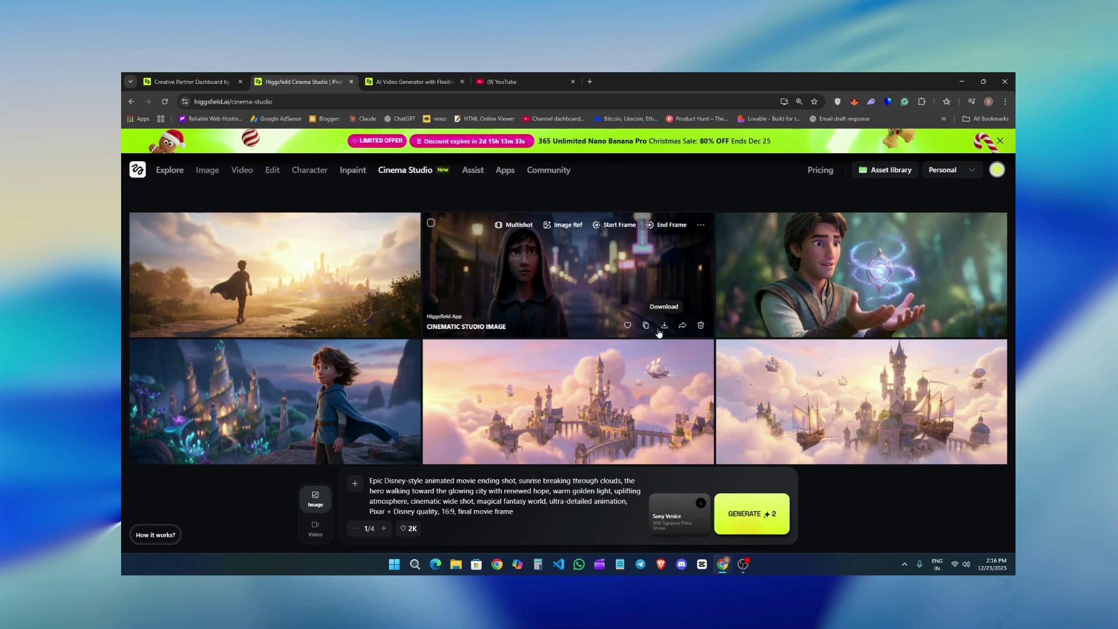
pyautogui.click(701, 226)
pyautogui.moveTo(742, 282)
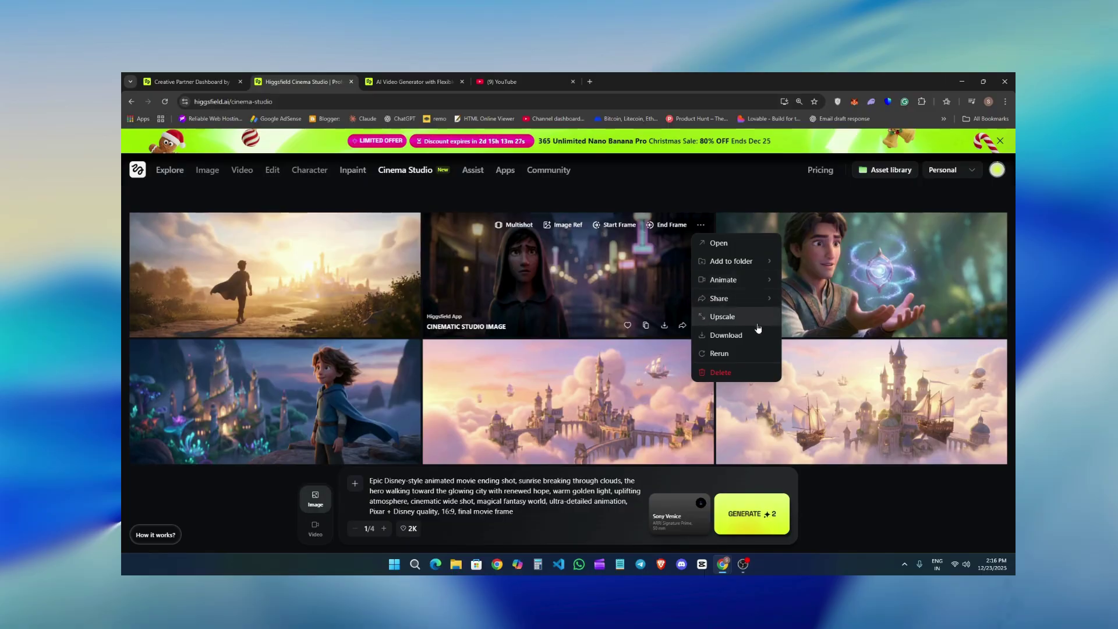
pyautogui.click(969, 501)
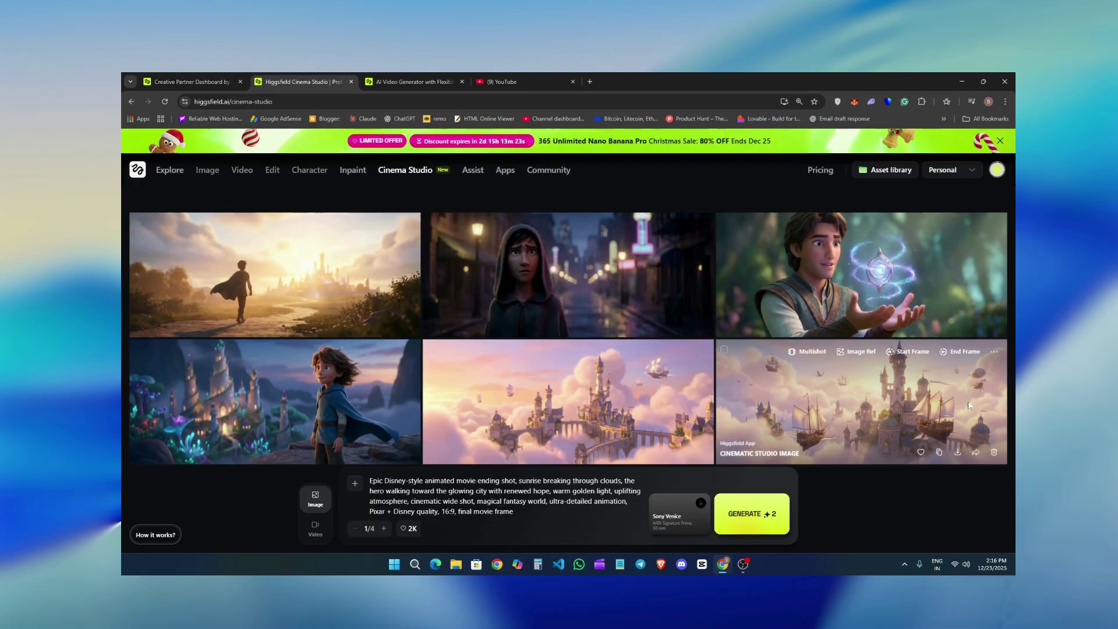
# - Open the castle-and-bridges image in full view twice, returning to the grid each time
pyautogui.click(483, 375)
pyautogui.click(623, 509)
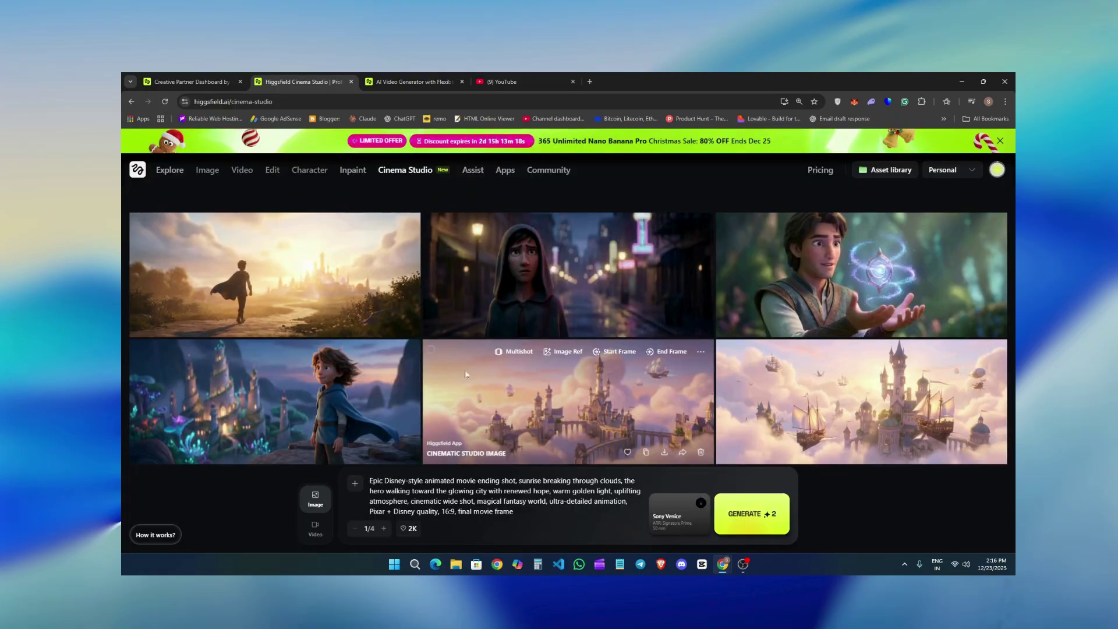
pyautogui.click(435, 352)
pyautogui.click(510, 524)
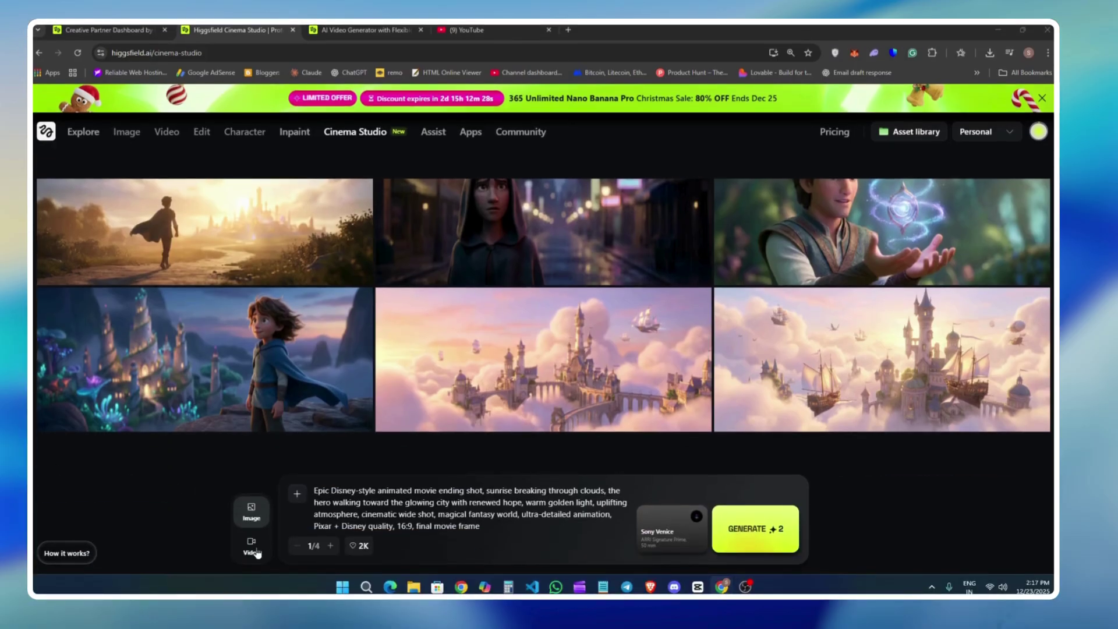
# - Switch to Video mode, upload the downloaded castle image, and paste the aerial push-forward prompt
pyautogui.click(252, 547)
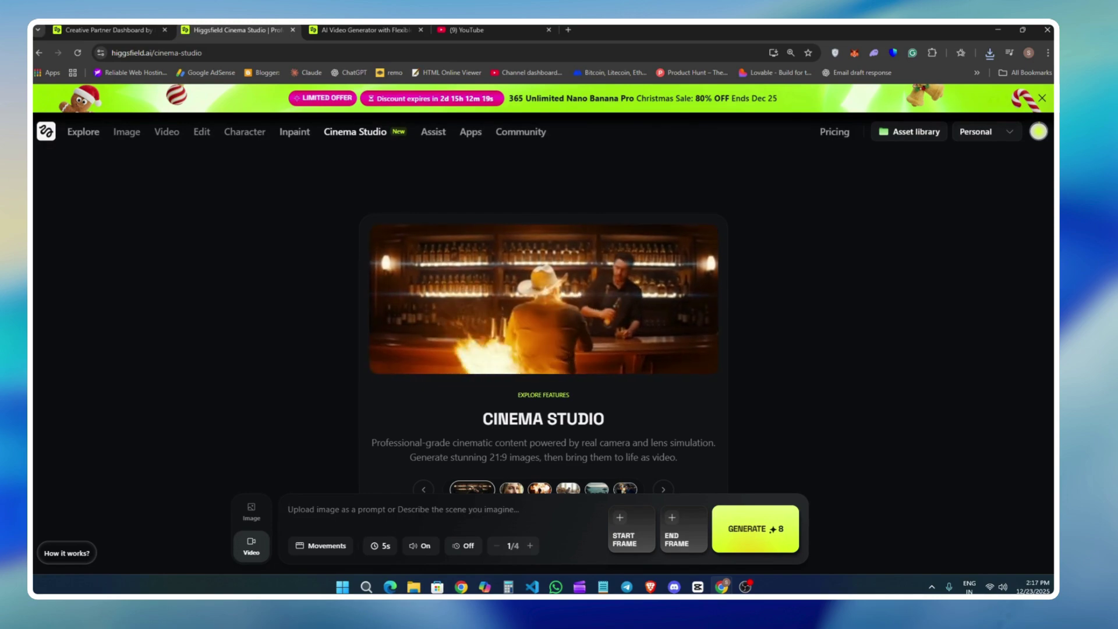
pyautogui.click(620, 534)
pyautogui.click(379, 472)
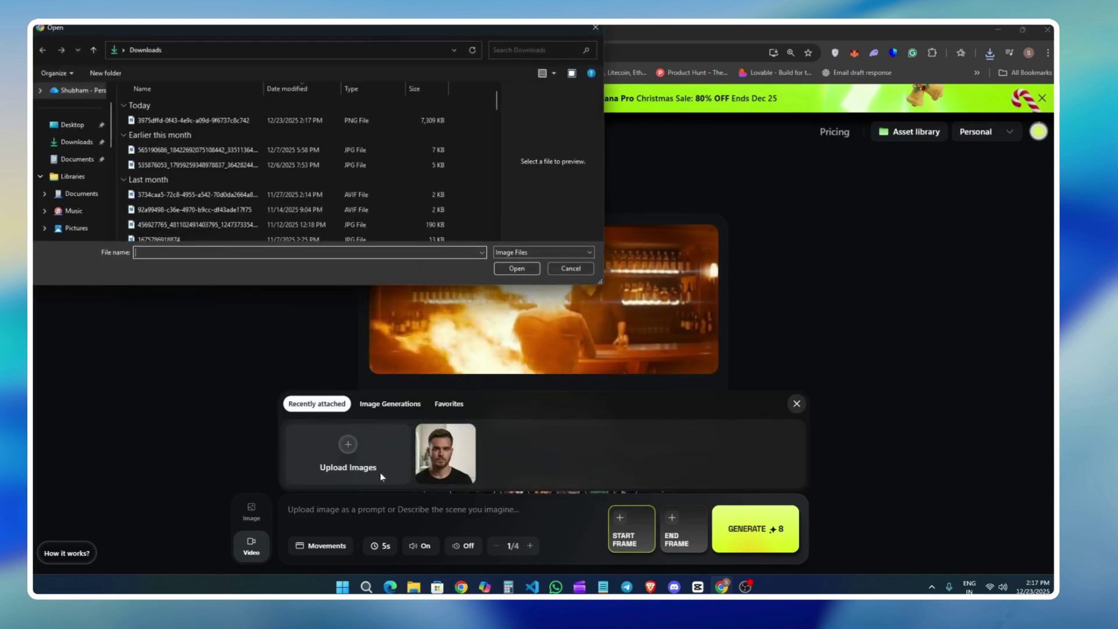
pyautogui.doubleClick(215, 121)
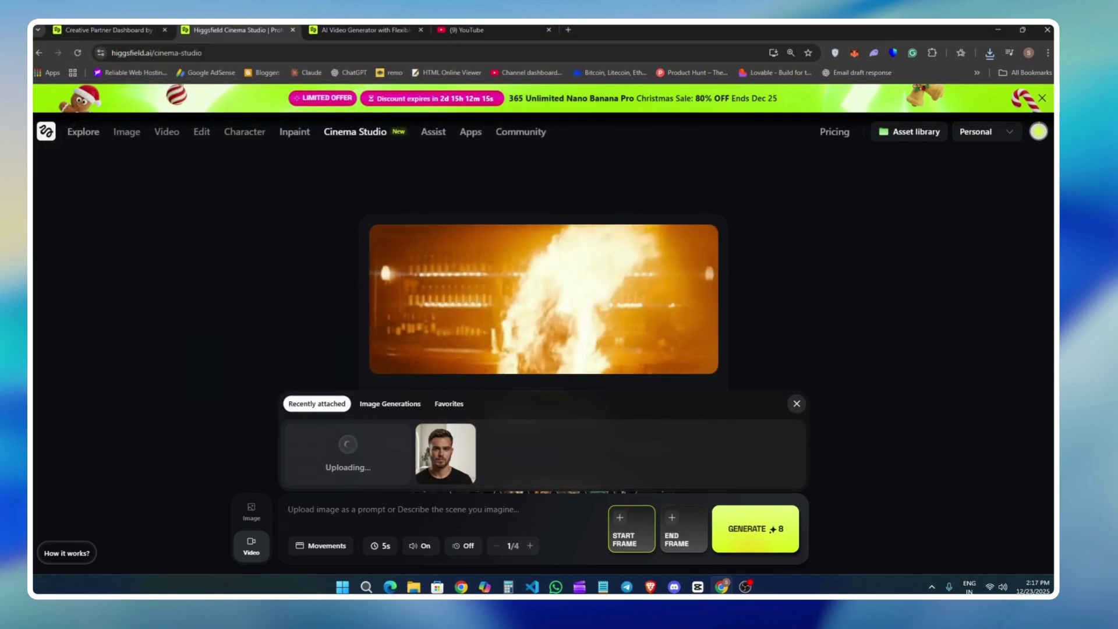
pyautogui.click(438, 518)
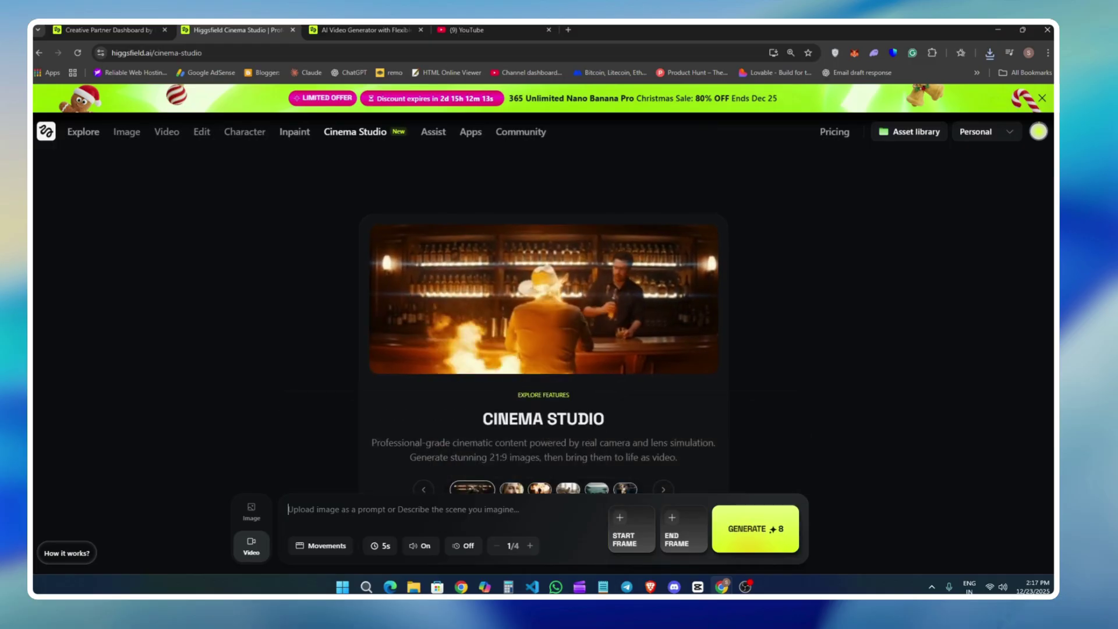
pyautogui.write('Slow cinematic aerial push-forward, clouds drifting gently, soft sunrise light intensifying, floating city subtly alive, magical atmosphere, smooth camera motion, Disney-style animated film')
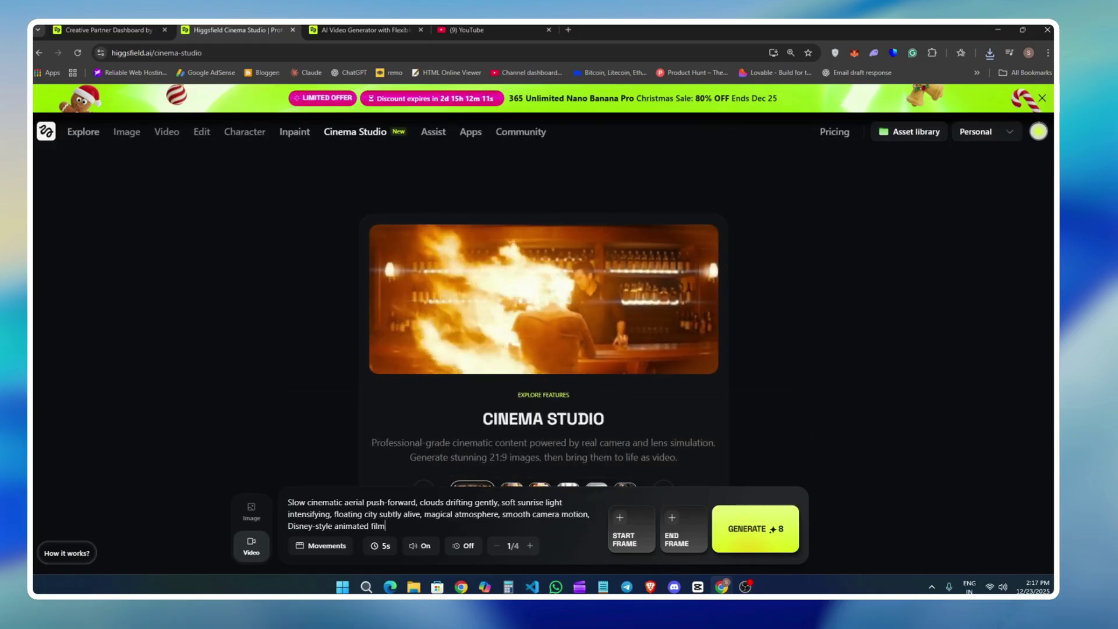
# - Use the floating-castle image as start frame, set a 10-second length, and generate
pyautogui.click(628, 529)
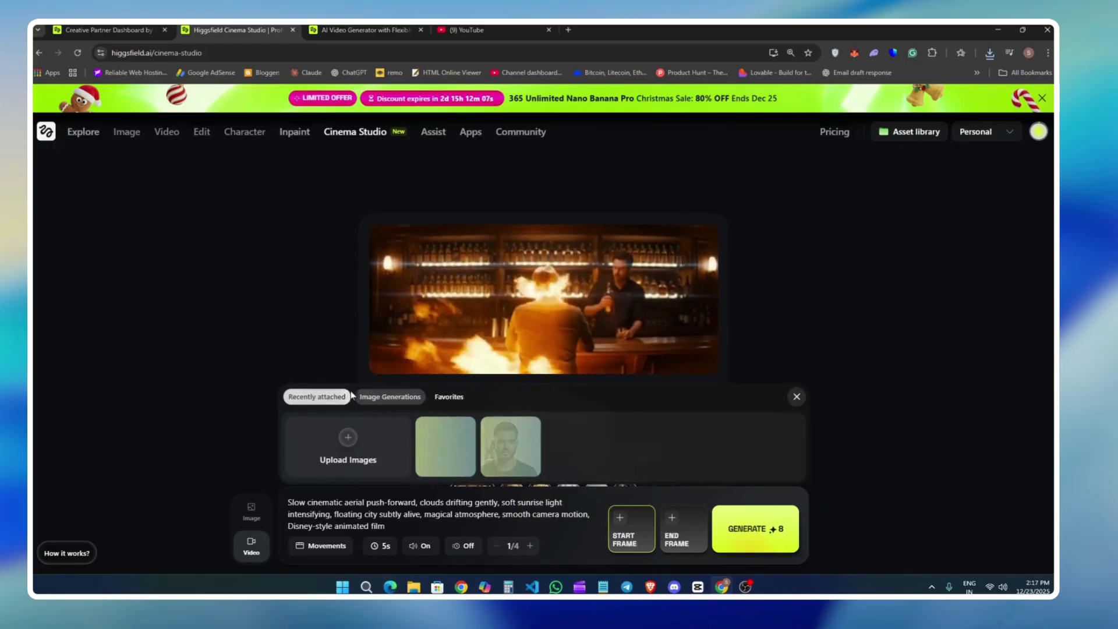
pyautogui.click(418, 444)
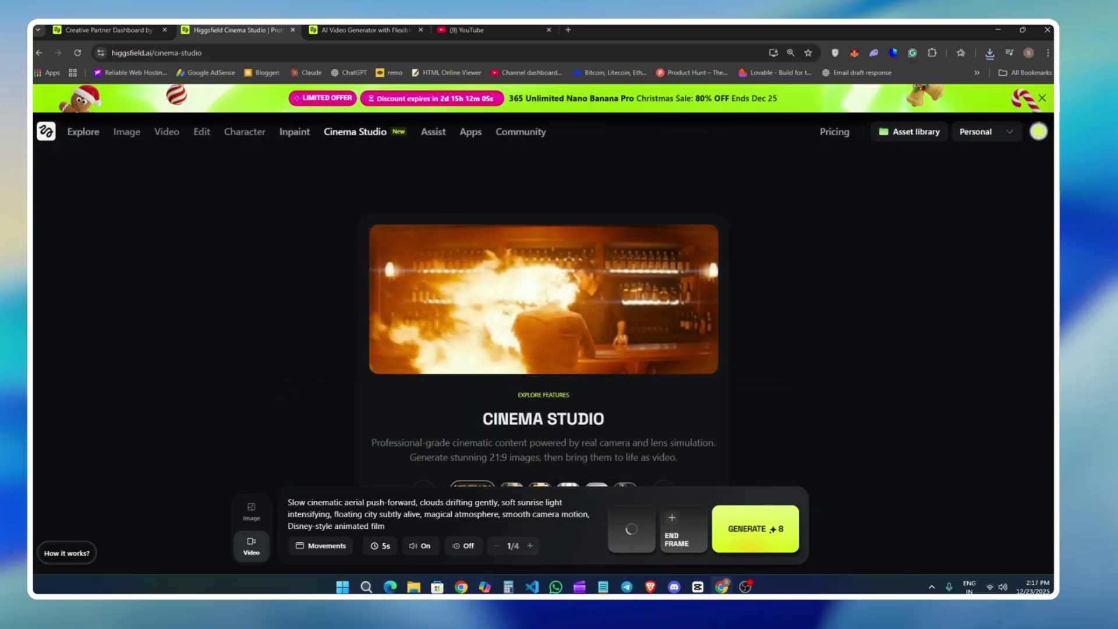
pyautogui.click(392, 550)
pyautogui.click(382, 522)
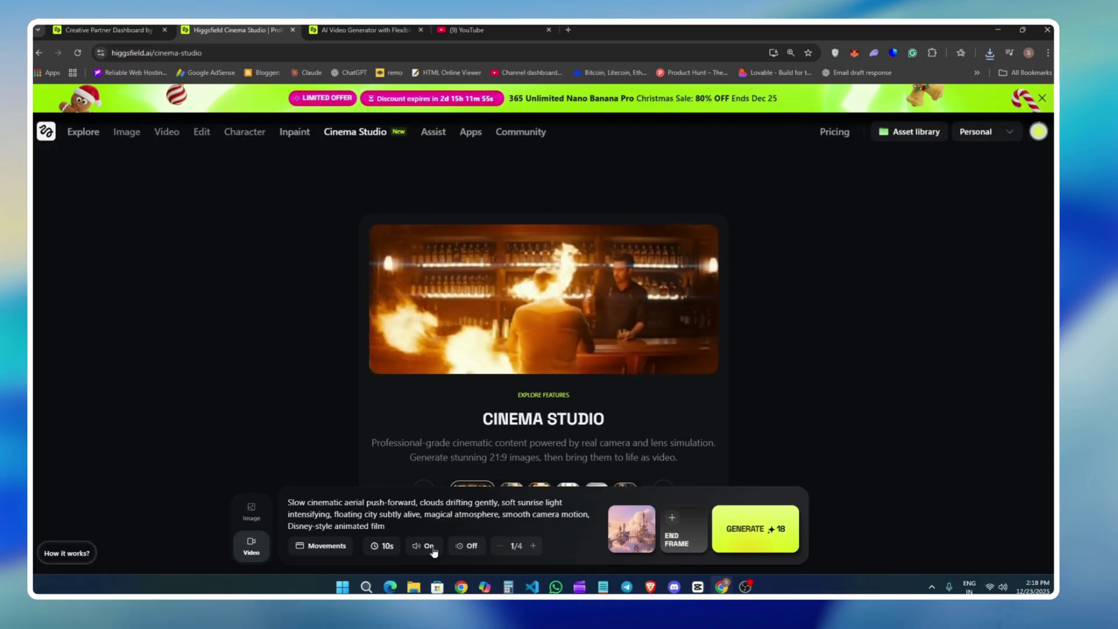
pyautogui.click(737, 529)
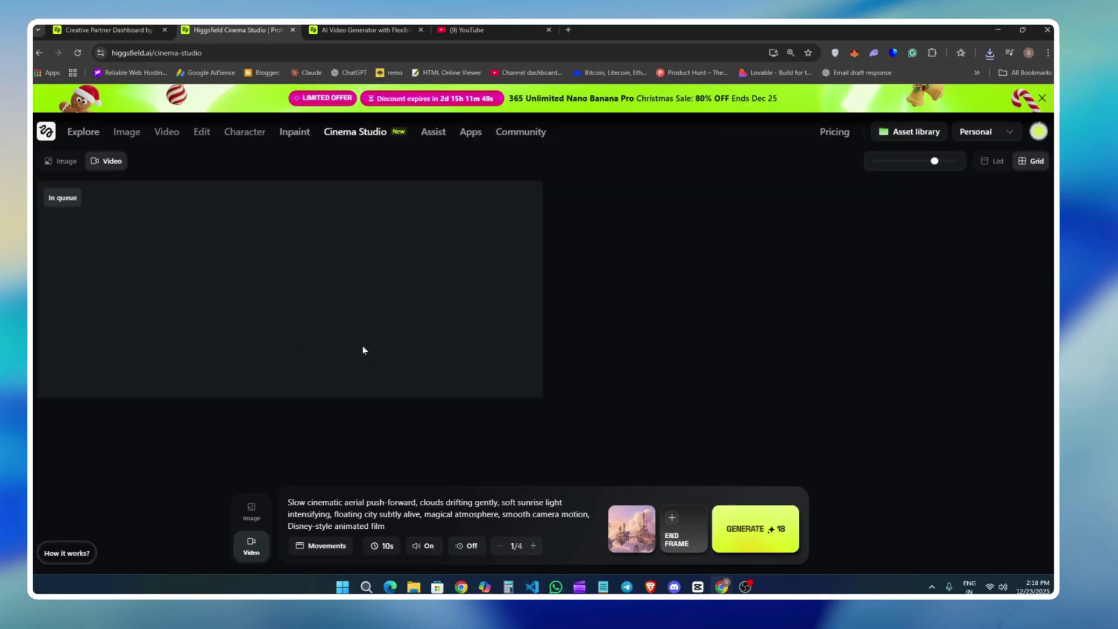
# - Check the image results, return to Video mode, and upload the second downloaded image
pyautogui.click(257, 515)
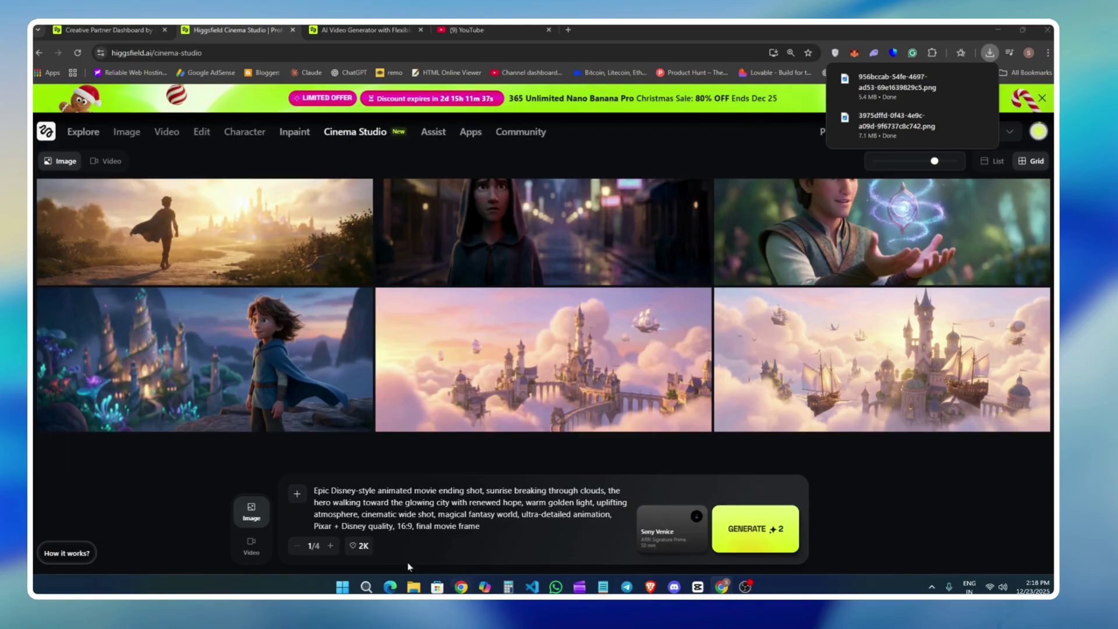
pyautogui.click(251, 545)
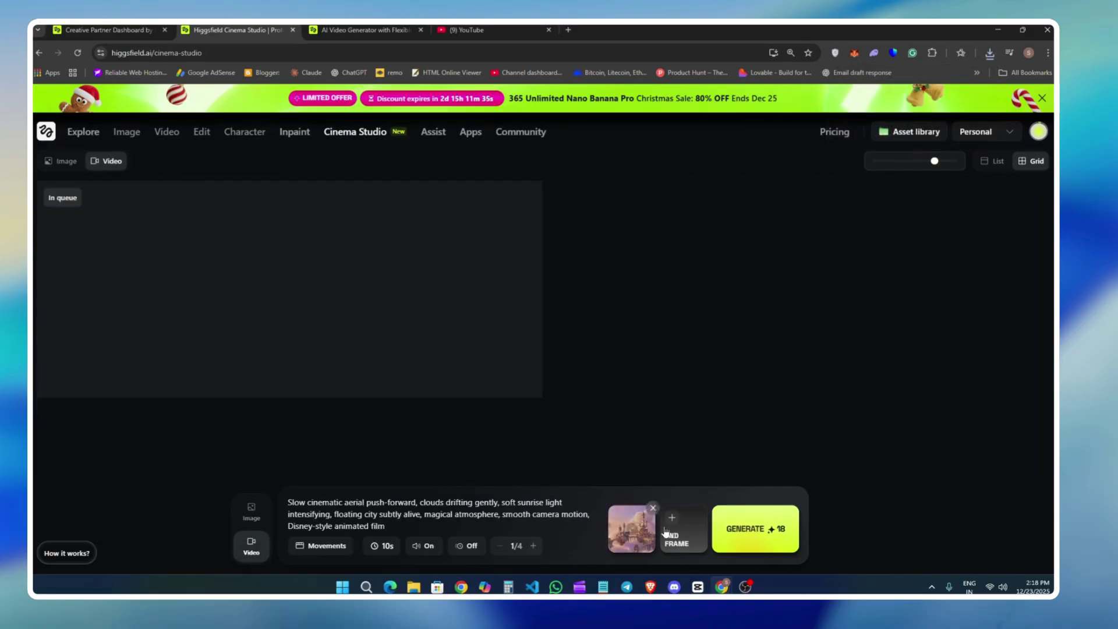
pyautogui.click(631, 524)
pyautogui.click(382, 450)
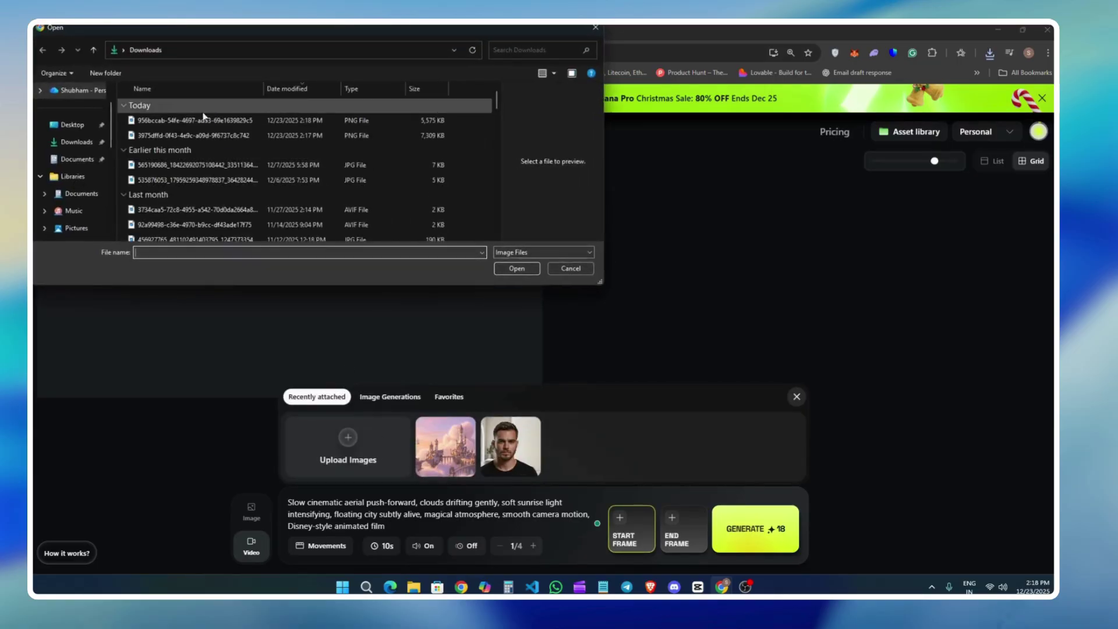
pyautogui.doubleClick(233, 117)
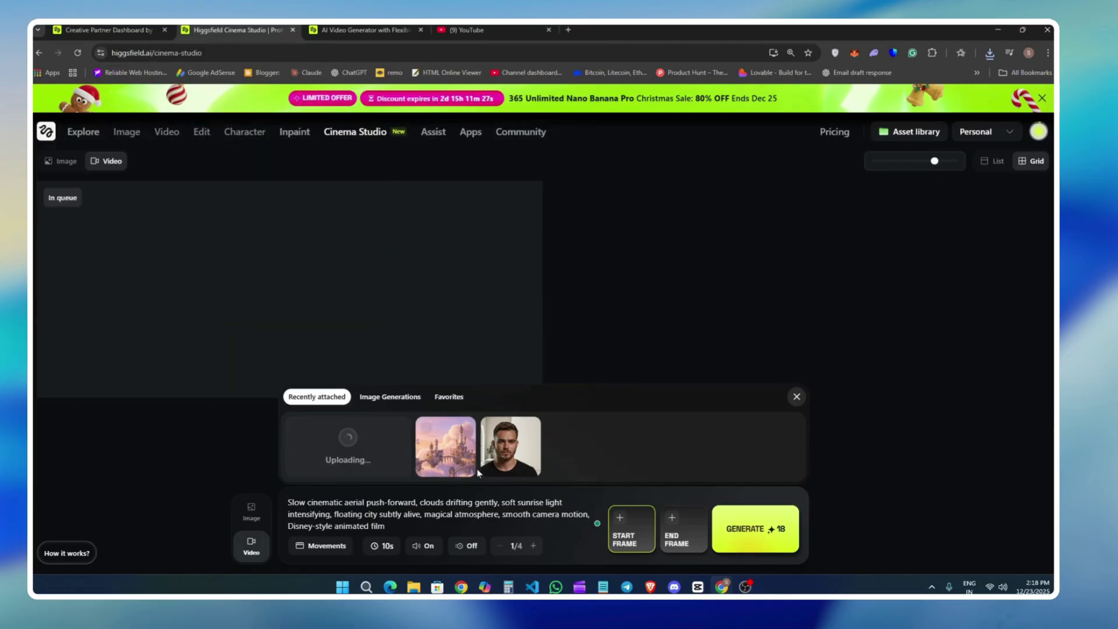
# - Replace the prompt with the dolly-in description, set the caped boy start frame, and generate
pyautogui.click(465, 513)
pyautogui.hotkey('ctrl', 'a')
pyautogui.hotkey('ctrl', 'v')
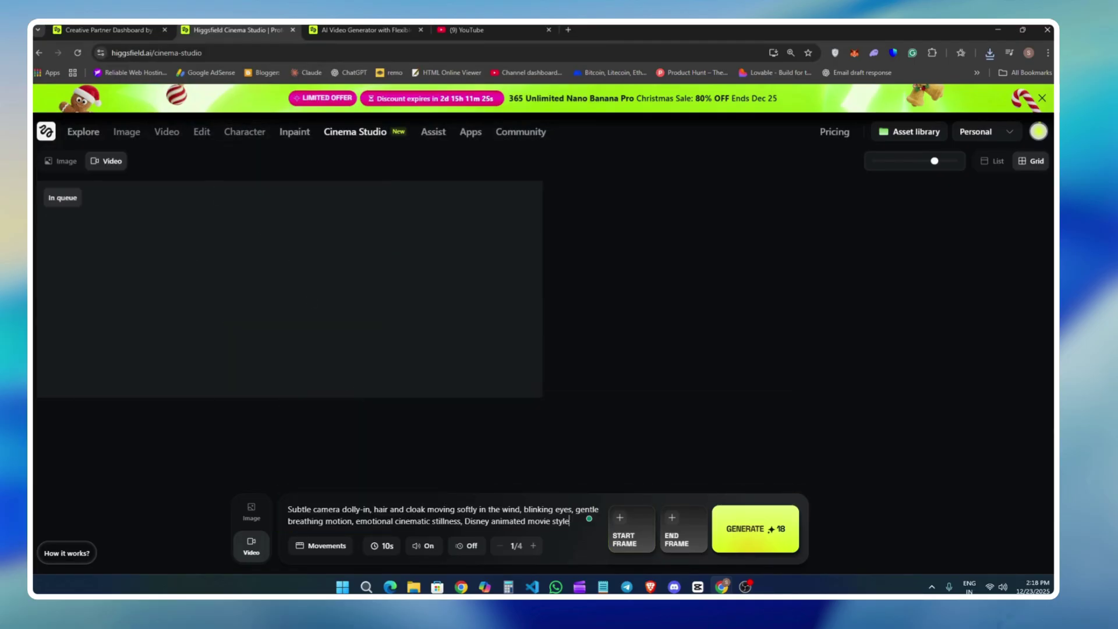
pyautogui.click(635, 538)
pyautogui.click(444, 457)
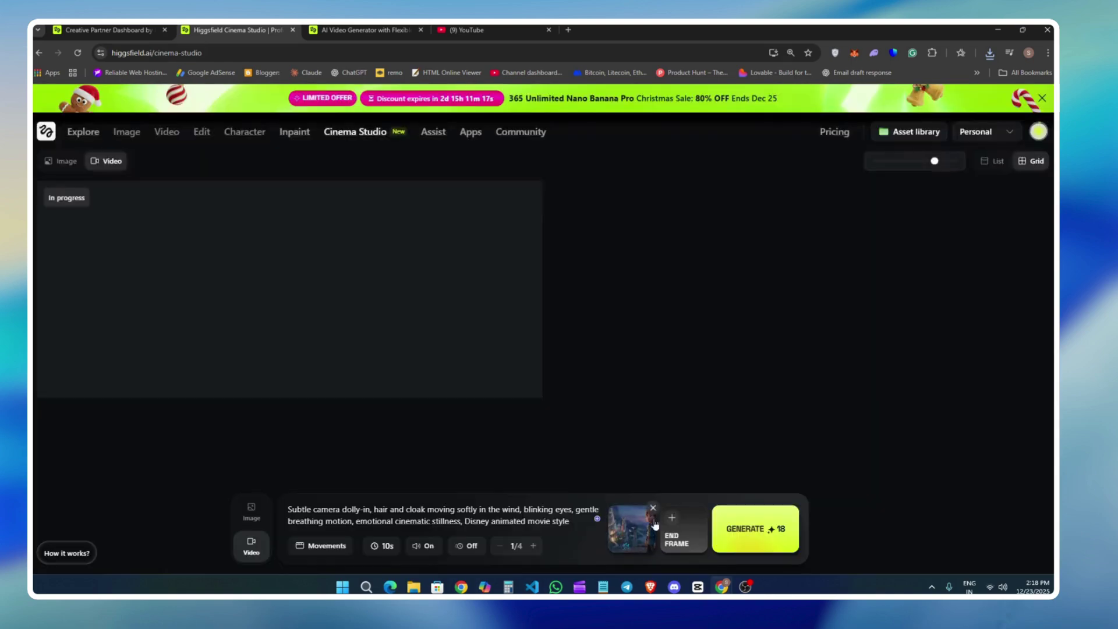
pyautogui.click(749, 530)
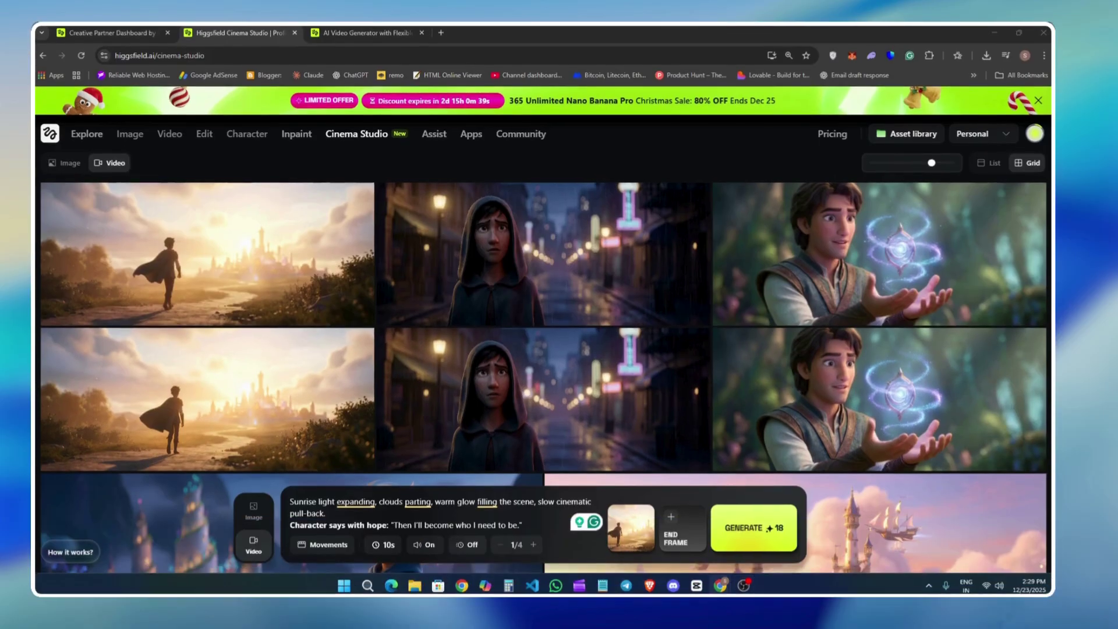
pyautogui.scroll(-2, 440, 370)
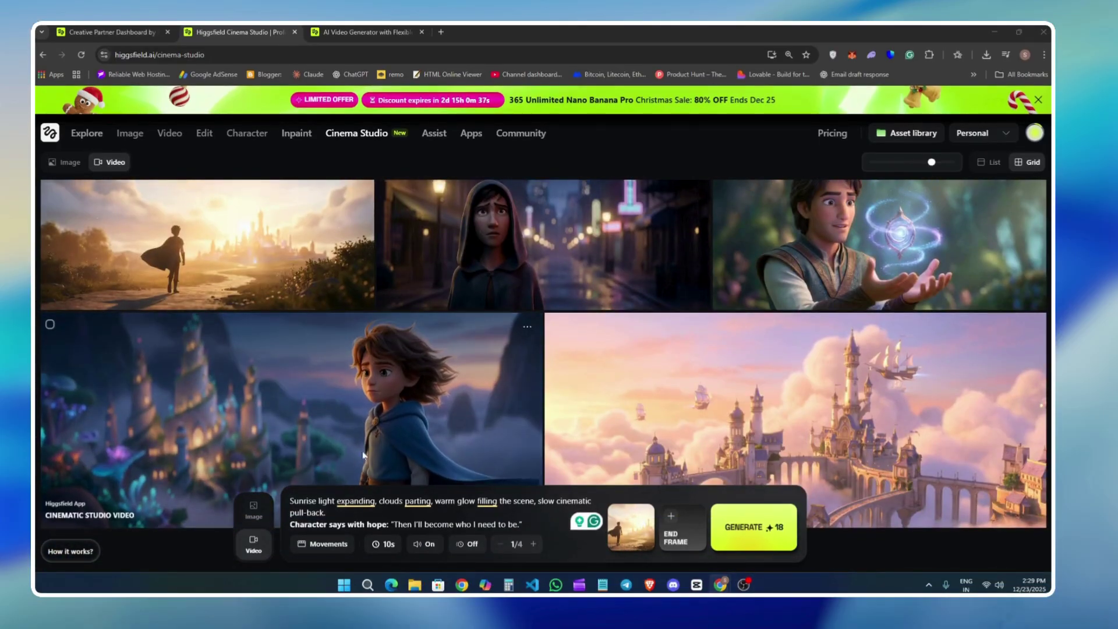
pyautogui.click(707, 463)
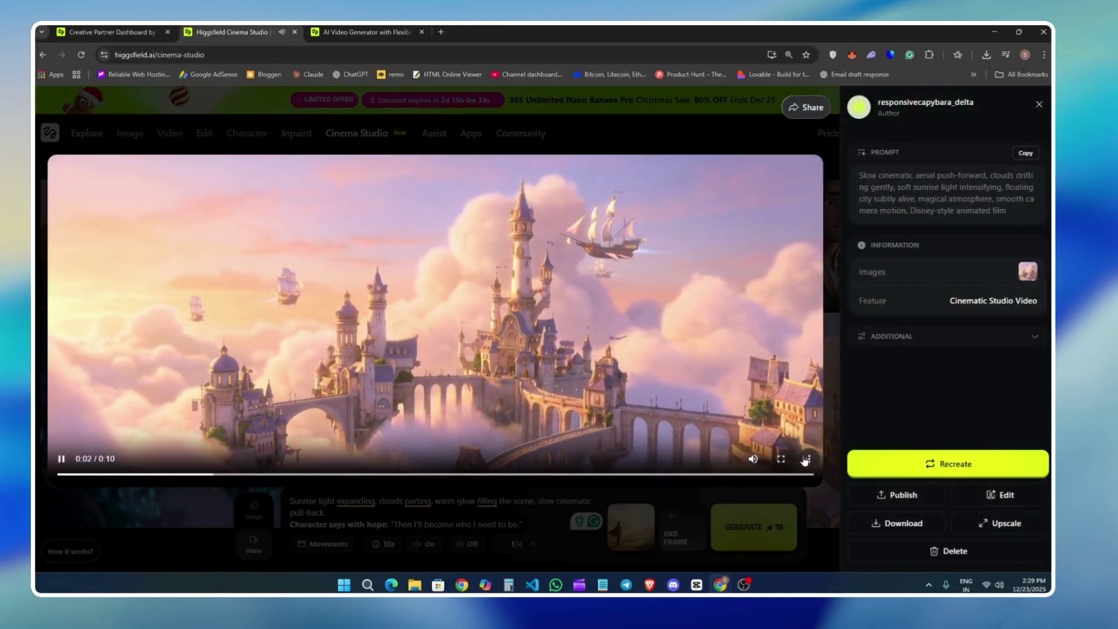
pyautogui.moveTo(753, 459)
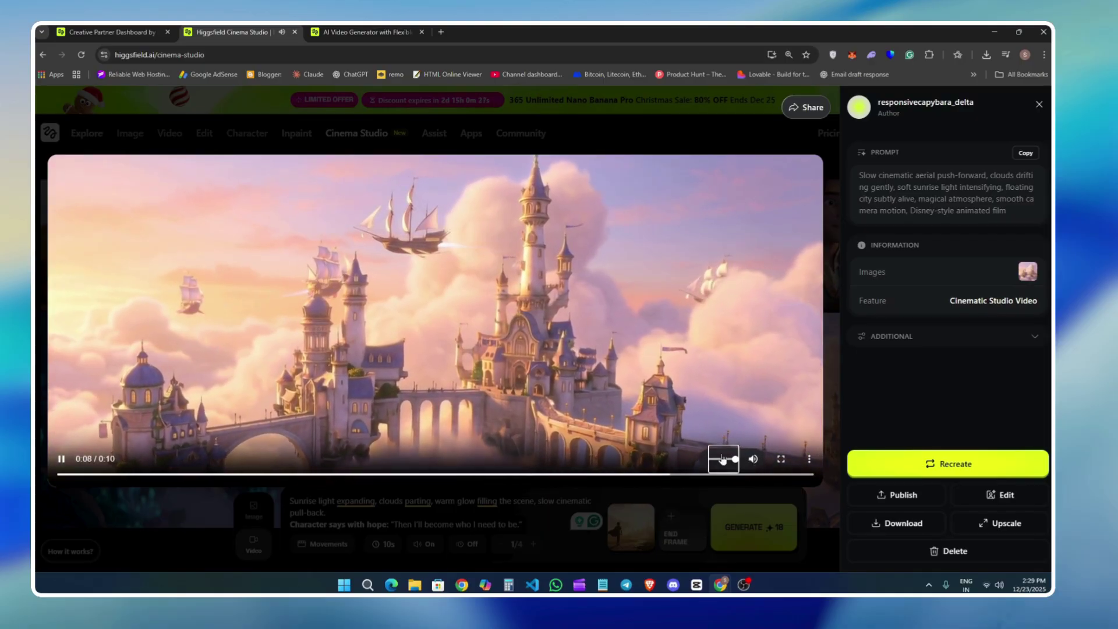
pyautogui.press('Escape')
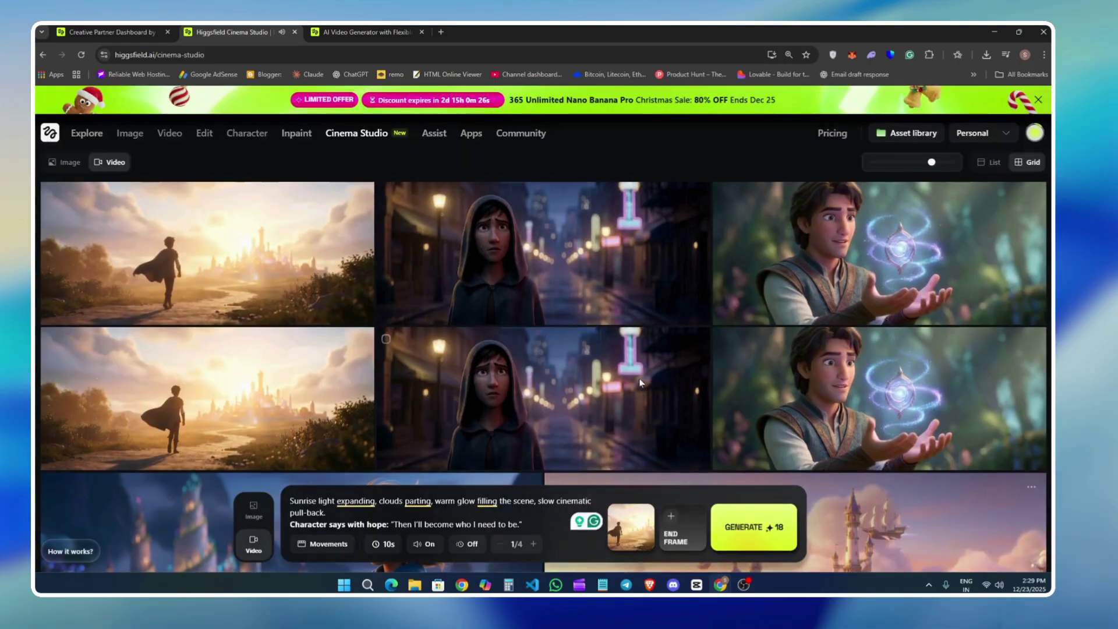
pyautogui.click(746, 258)
pyautogui.press('Escape')
pyautogui.click(548, 396)
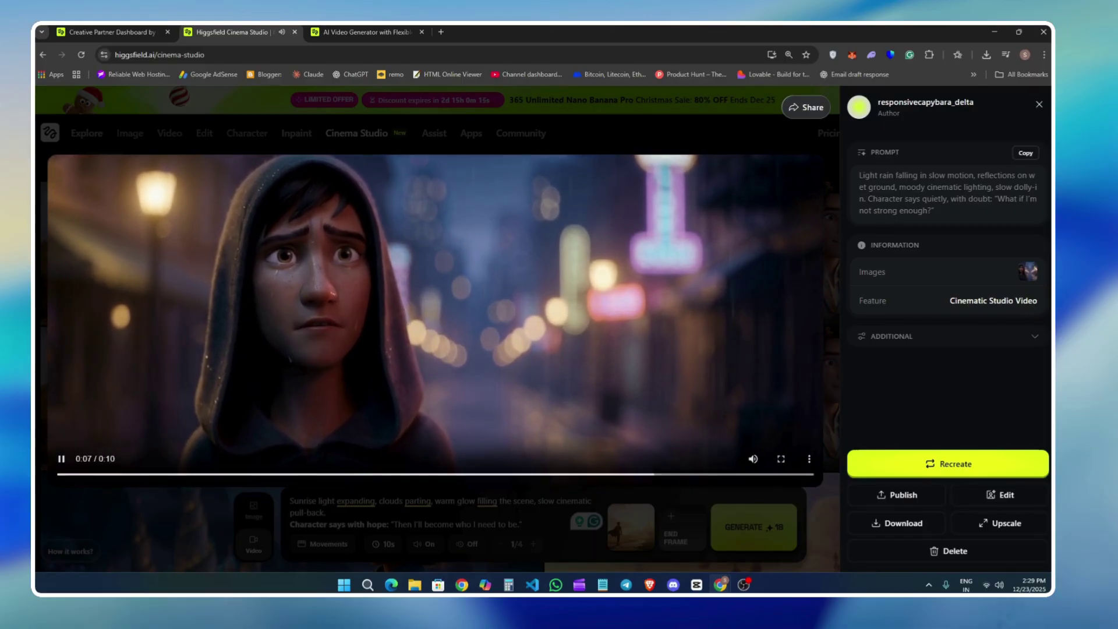
pyautogui.click(309, 510)
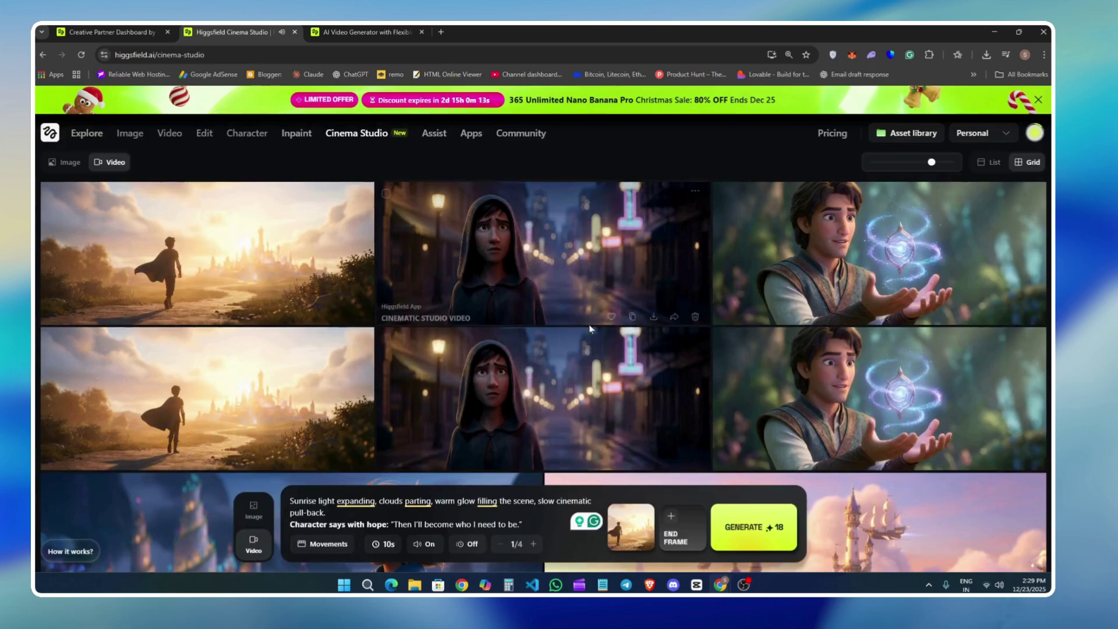
pyautogui.click(270, 278)
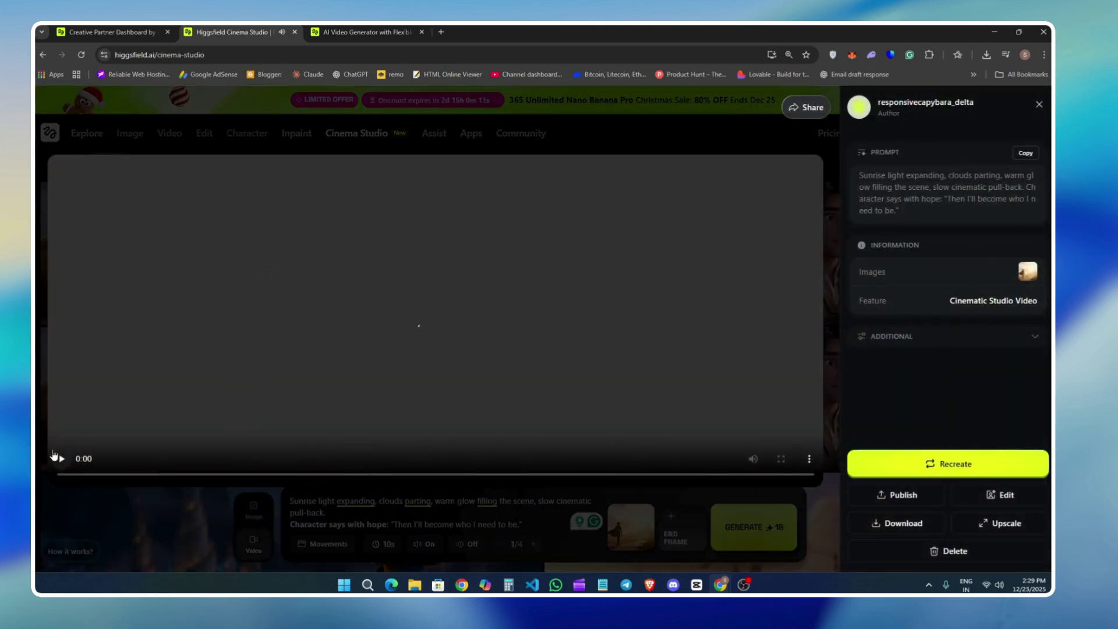
pyautogui.click(60, 458)
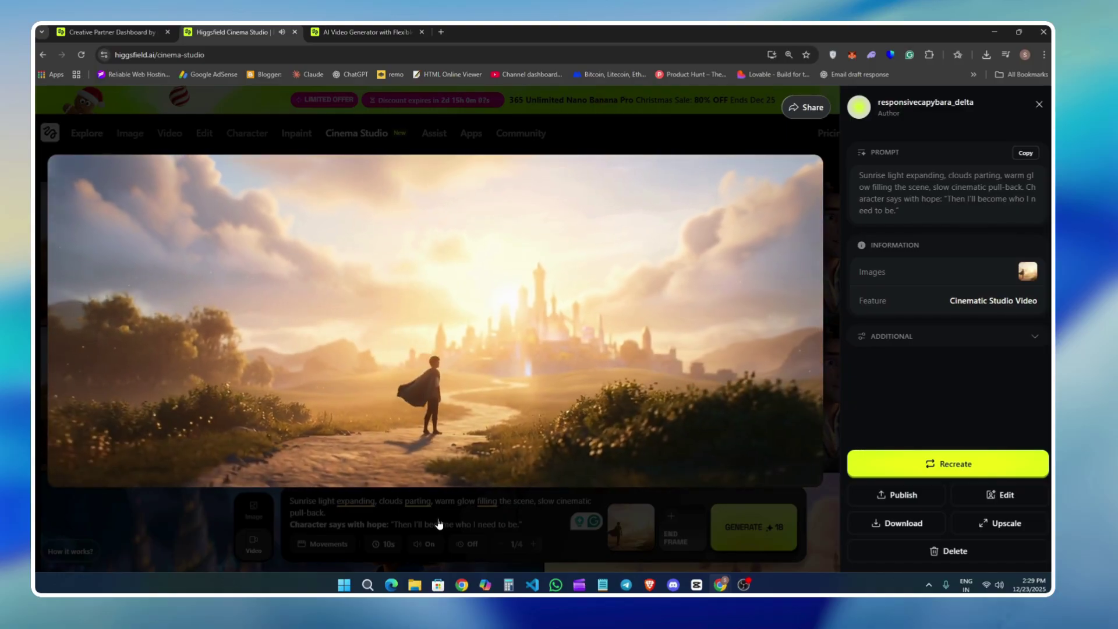
pyautogui.press('Escape')
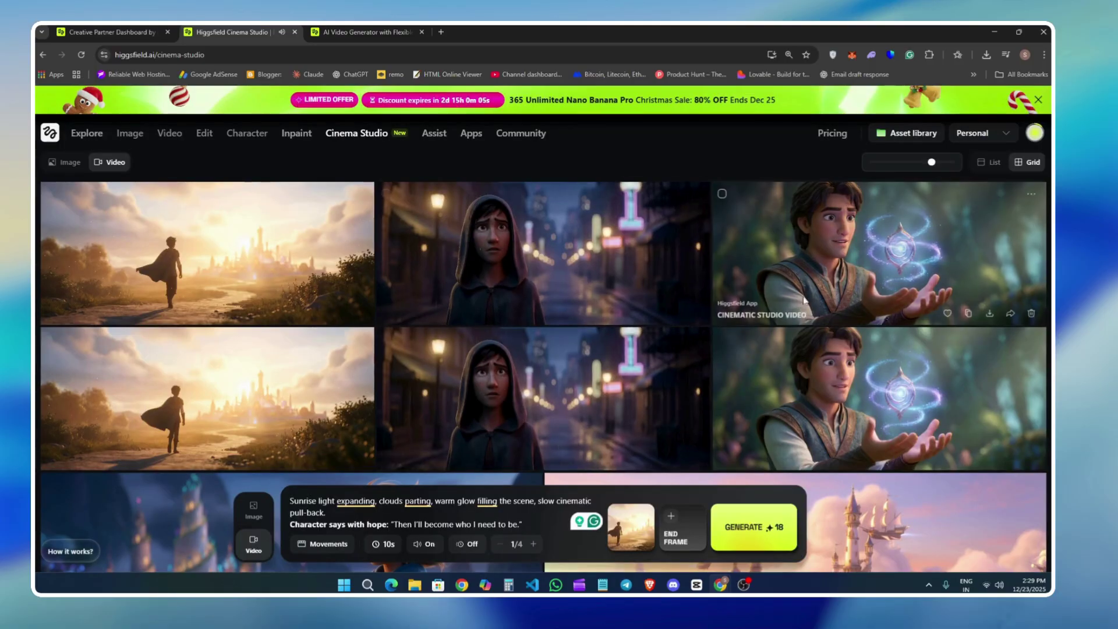
pyautogui.click(804, 299)
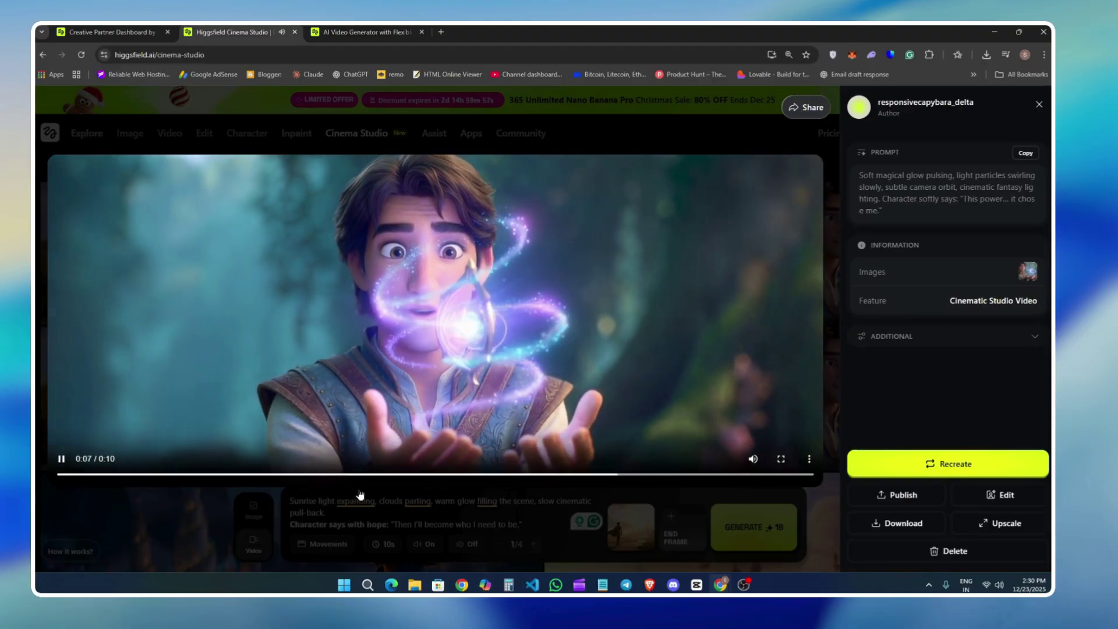
pyautogui.click(503, 528)
pyautogui.click(525, 427)
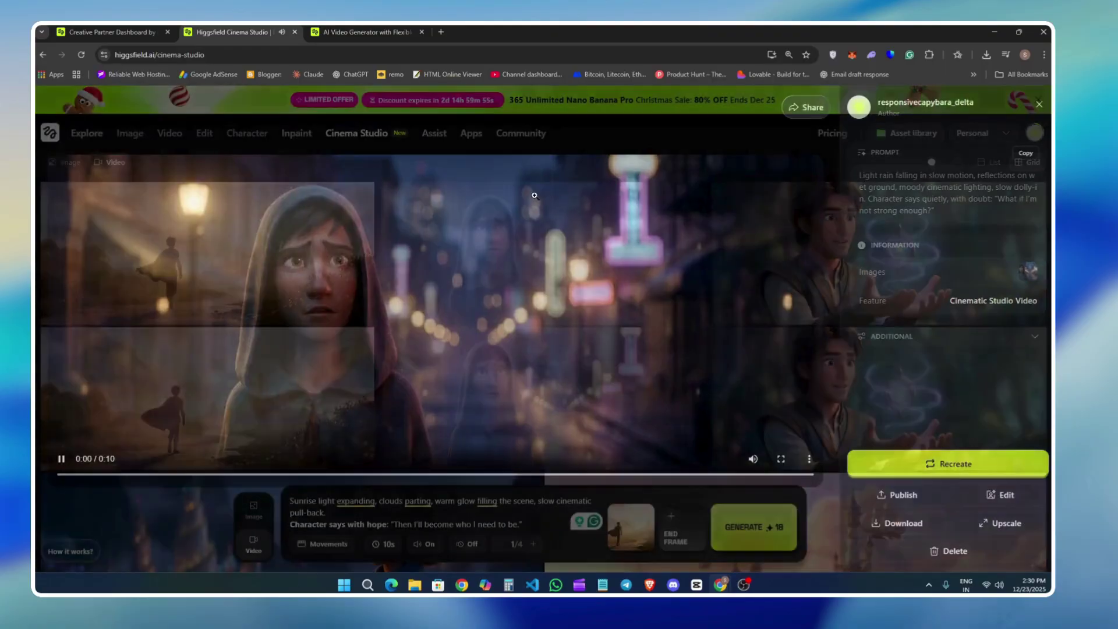
pyautogui.click(537, 567)
pyautogui.scroll(-3, 408, 378)
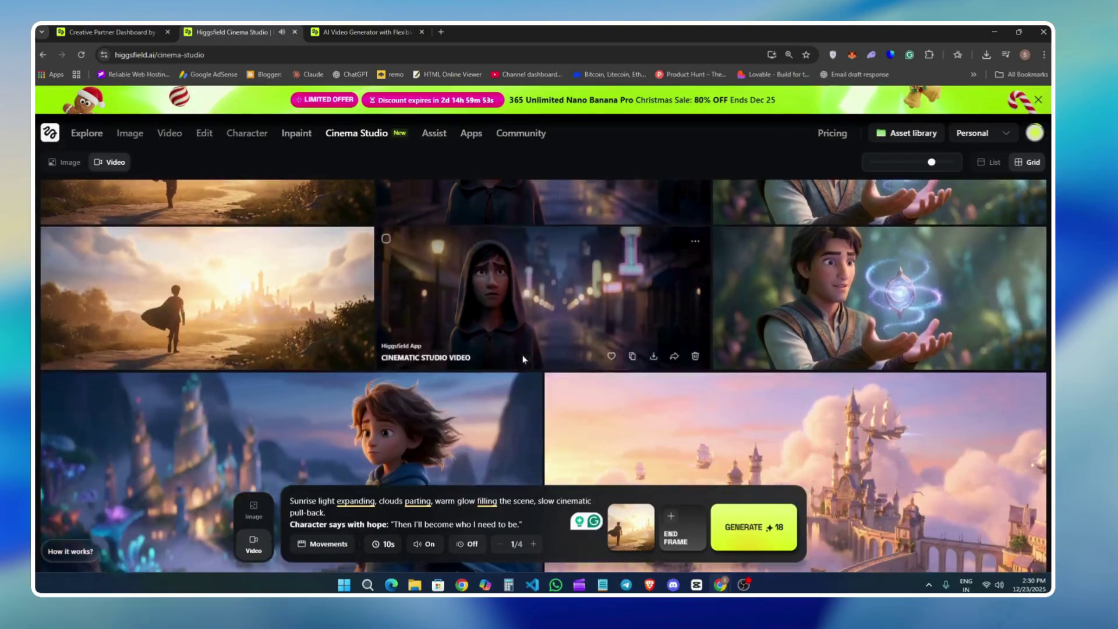
pyautogui.scroll(2, 406, 397)
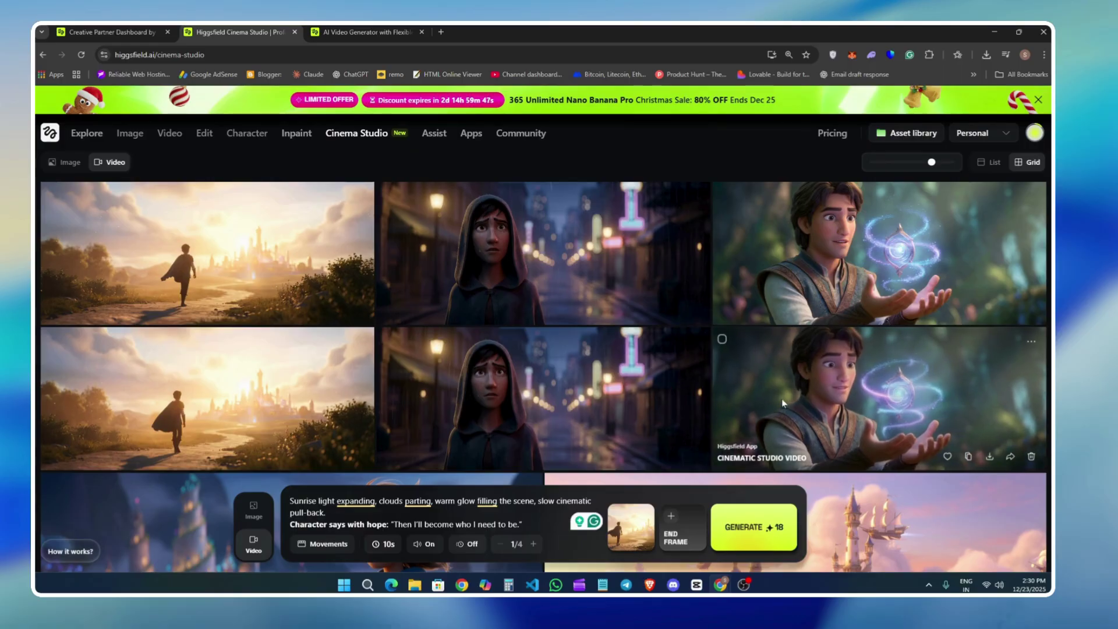
pyautogui.scroll(-4, 407, 396)
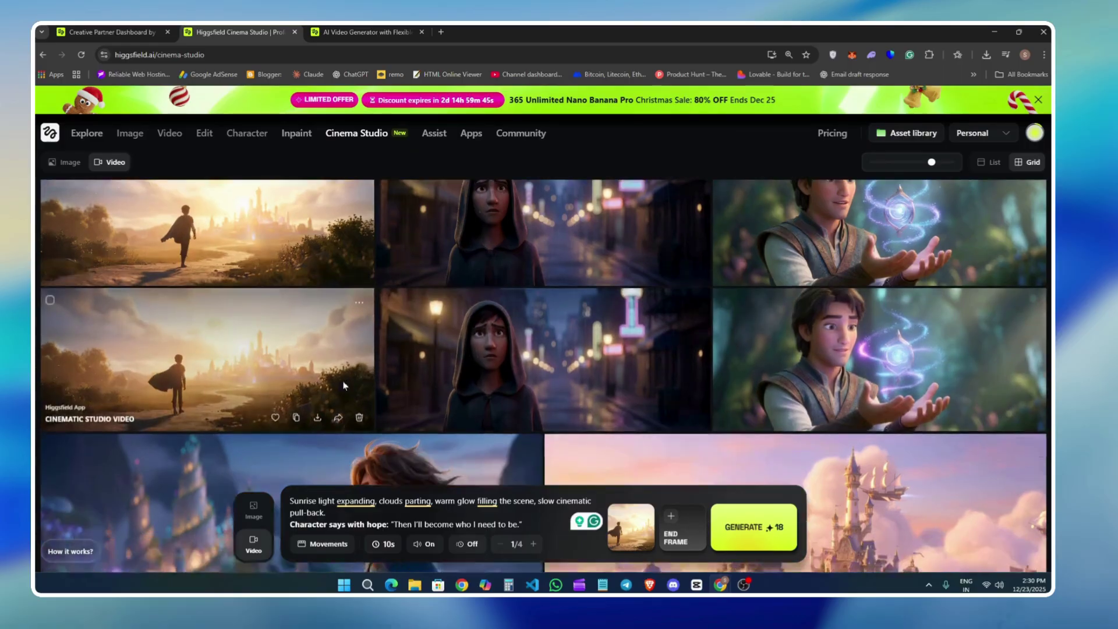
pyautogui.scroll(4, 342, 379)
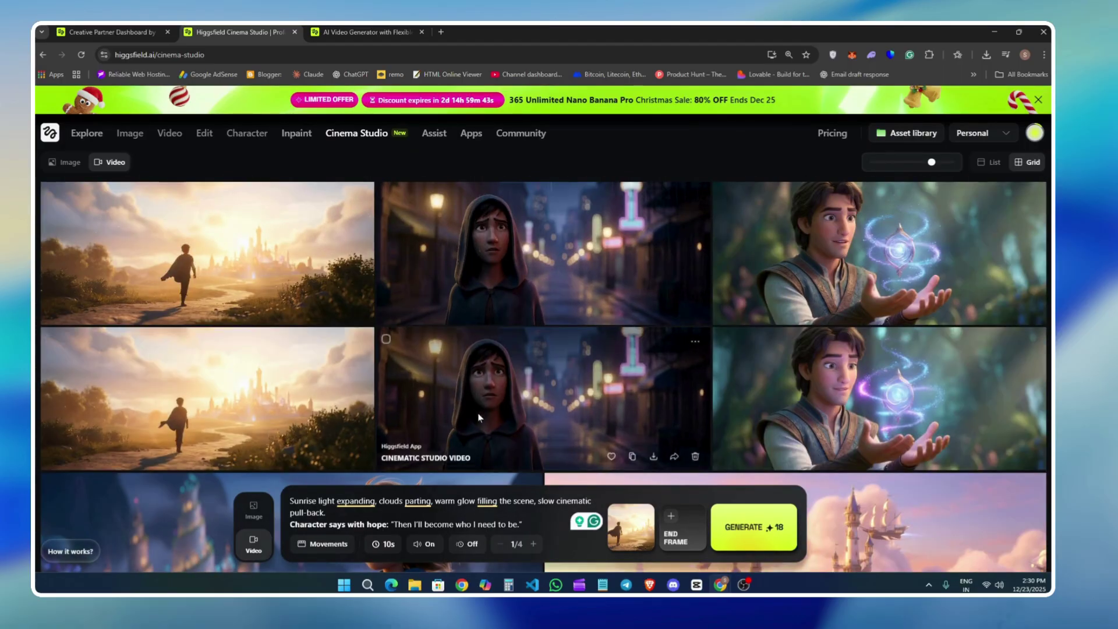
pyautogui.scroll(-4, 208, 440)
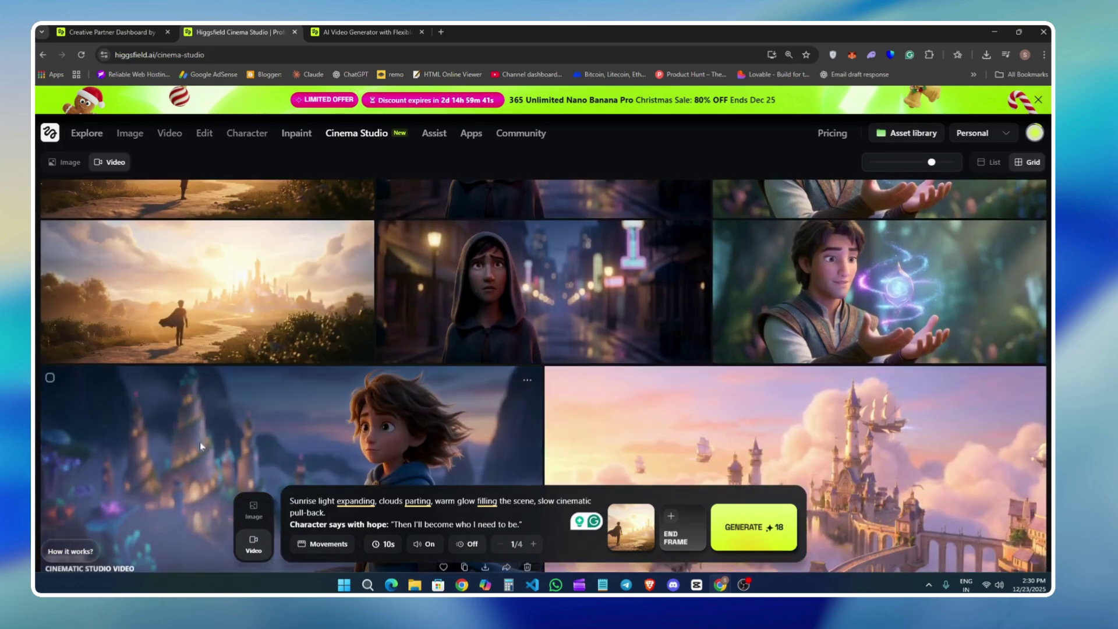
pyautogui.click(200, 442)
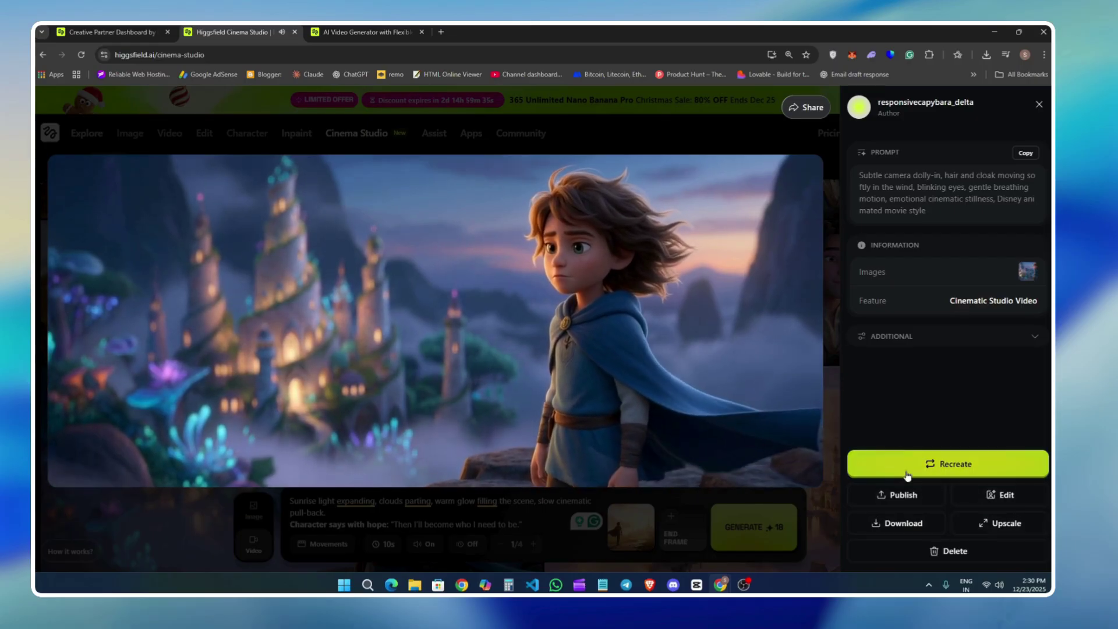
pyautogui.click(940, 336)
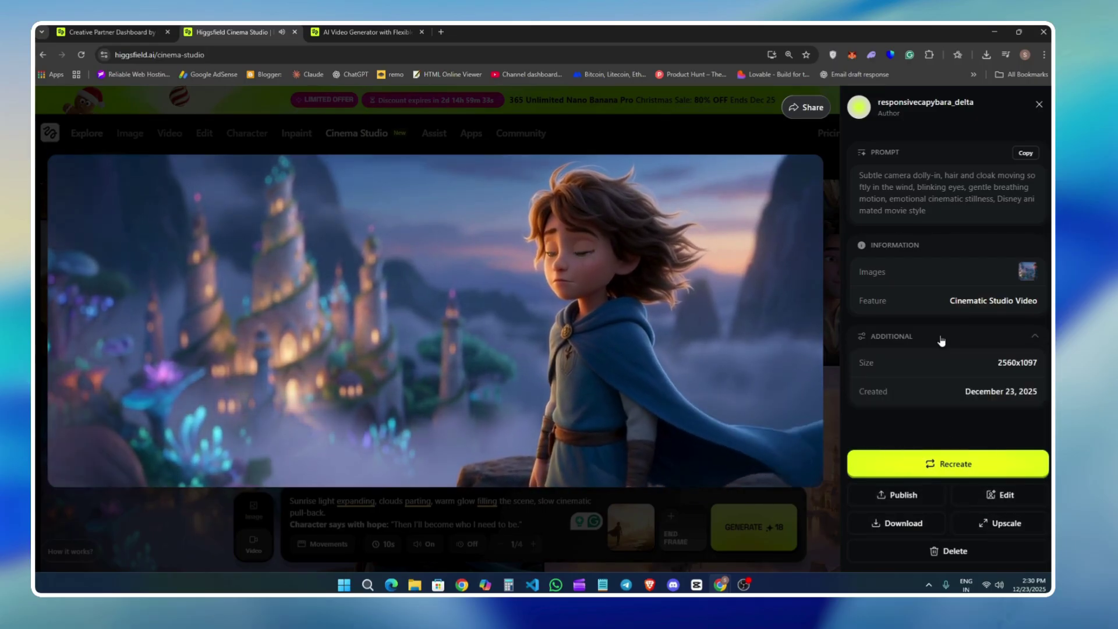
pyautogui.click(180, 544)
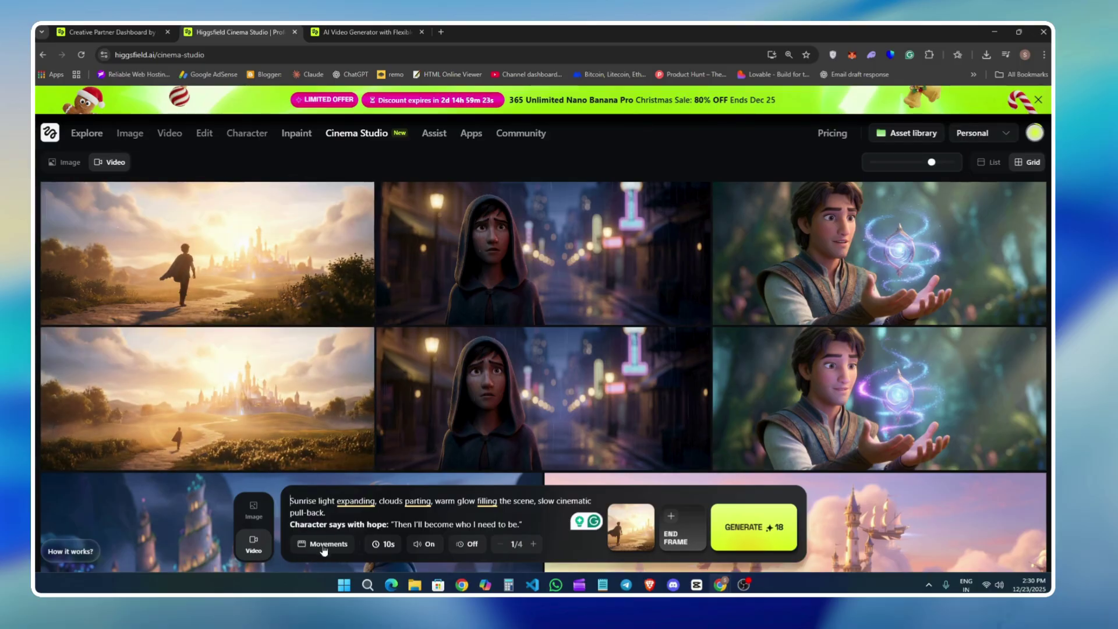
# - Try the Movements presets, audio toggle, 5-second duration and End Frame picker, then restore 10 seconds
pyautogui.click(325, 545)
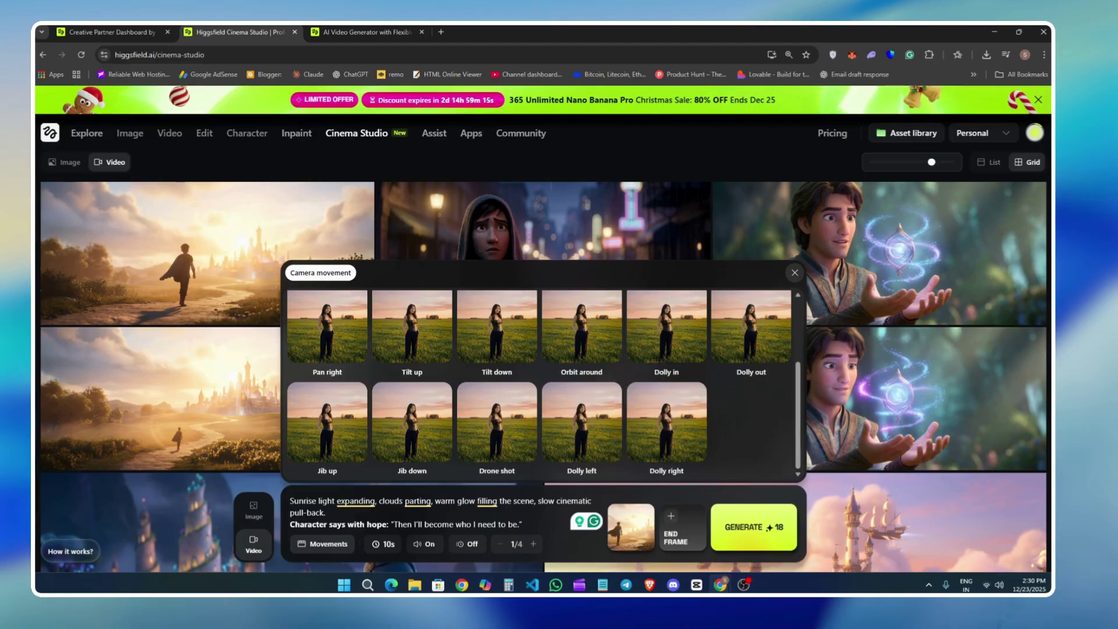
pyautogui.click(417, 542)
pyautogui.click(383, 544)
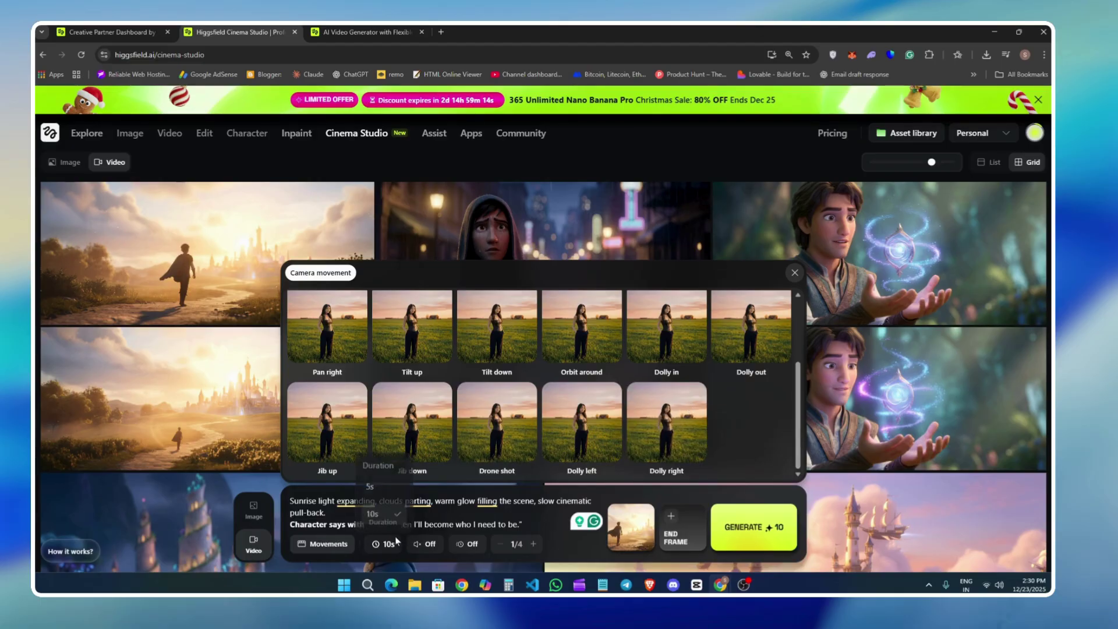
pyautogui.click(385, 486)
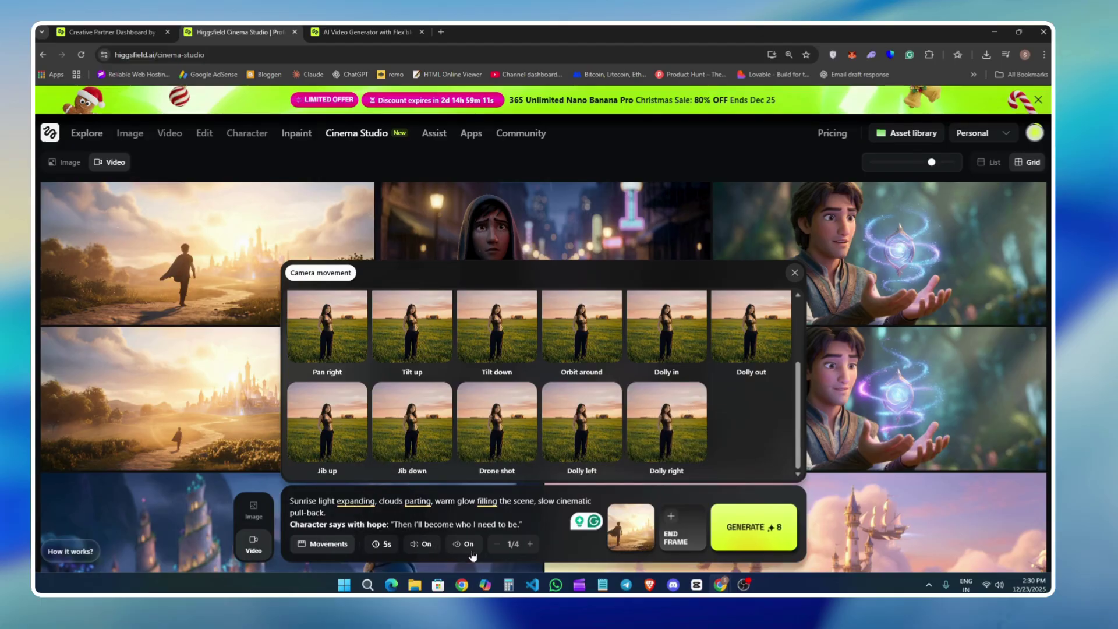
pyautogui.click(672, 526)
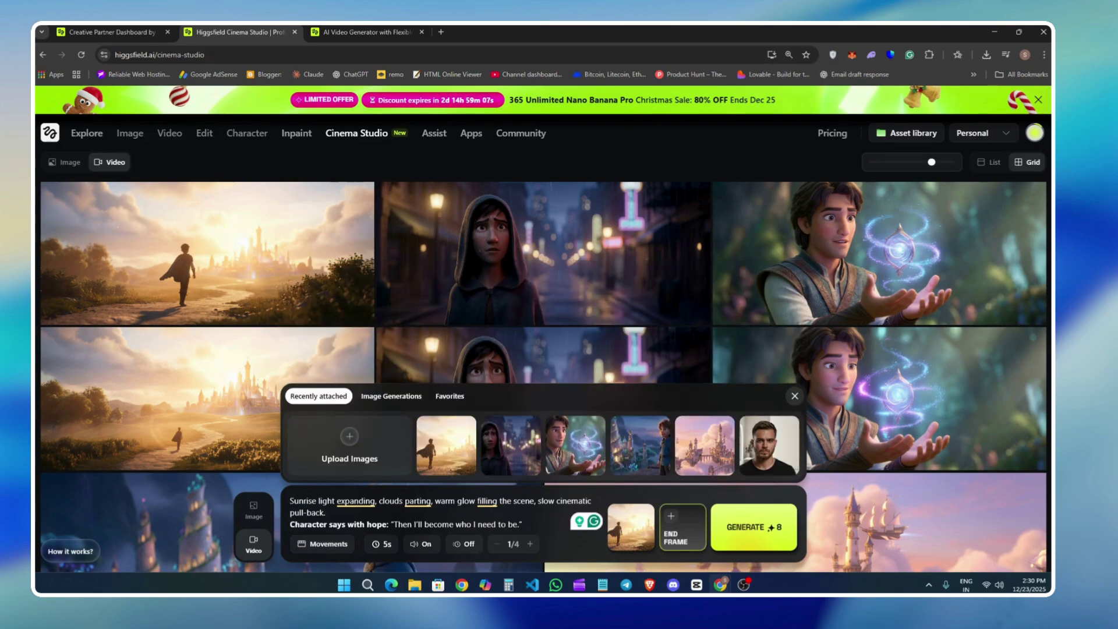
pyautogui.click(675, 527)
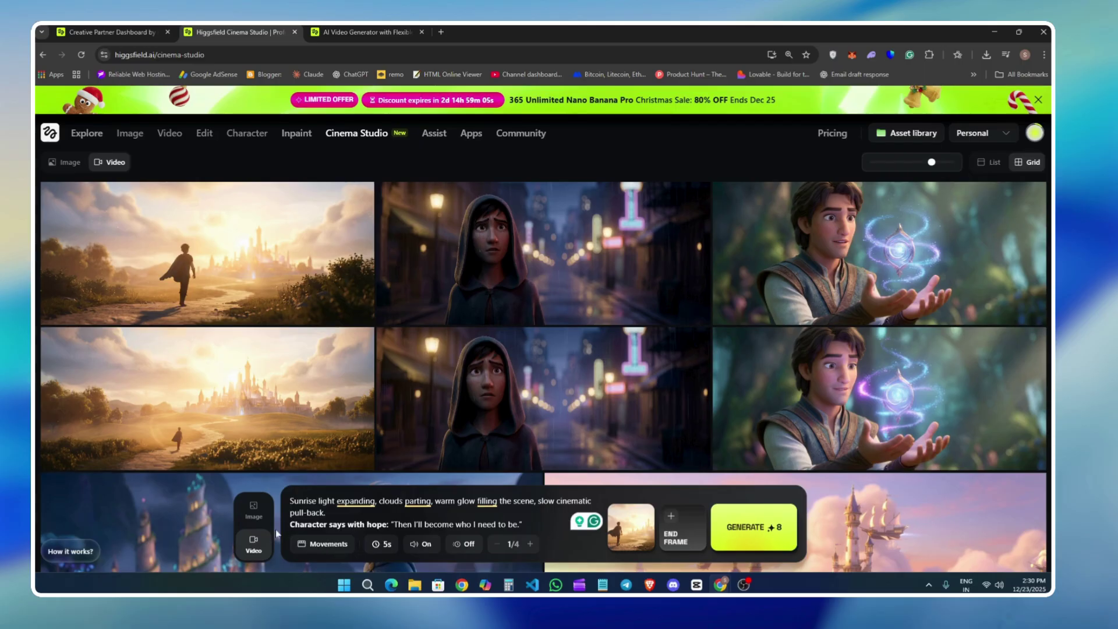
pyautogui.click(385, 547)
pyautogui.click(393, 516)
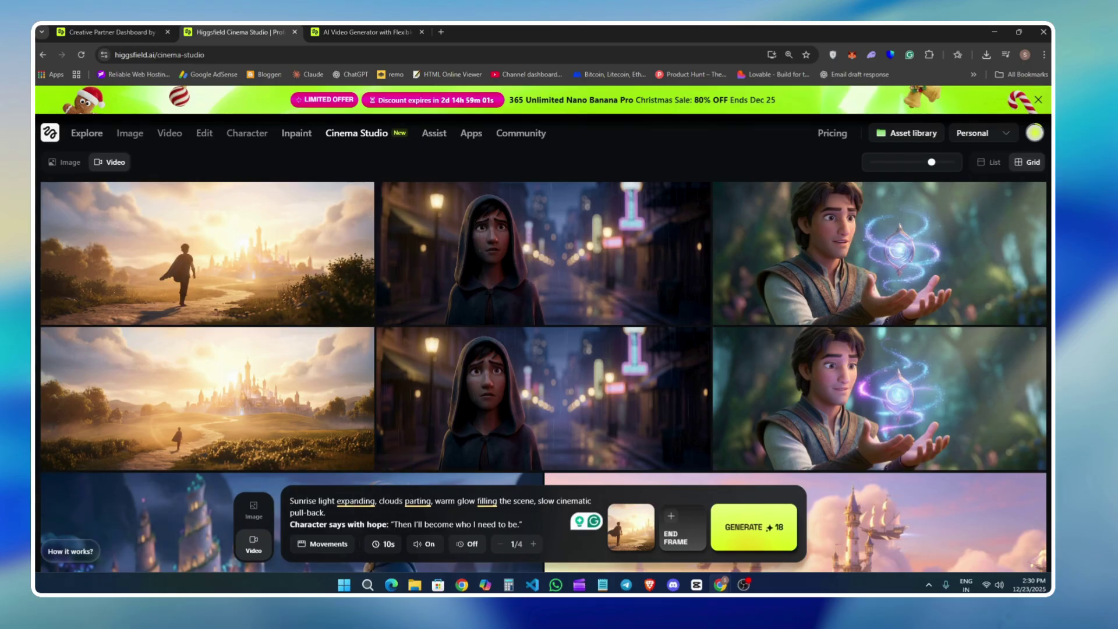
# - Leave Cinema Studio's image generation mode for the Higgsfield pricing plans page and scroll to the plan cards
pyautogui.click(260, 522)
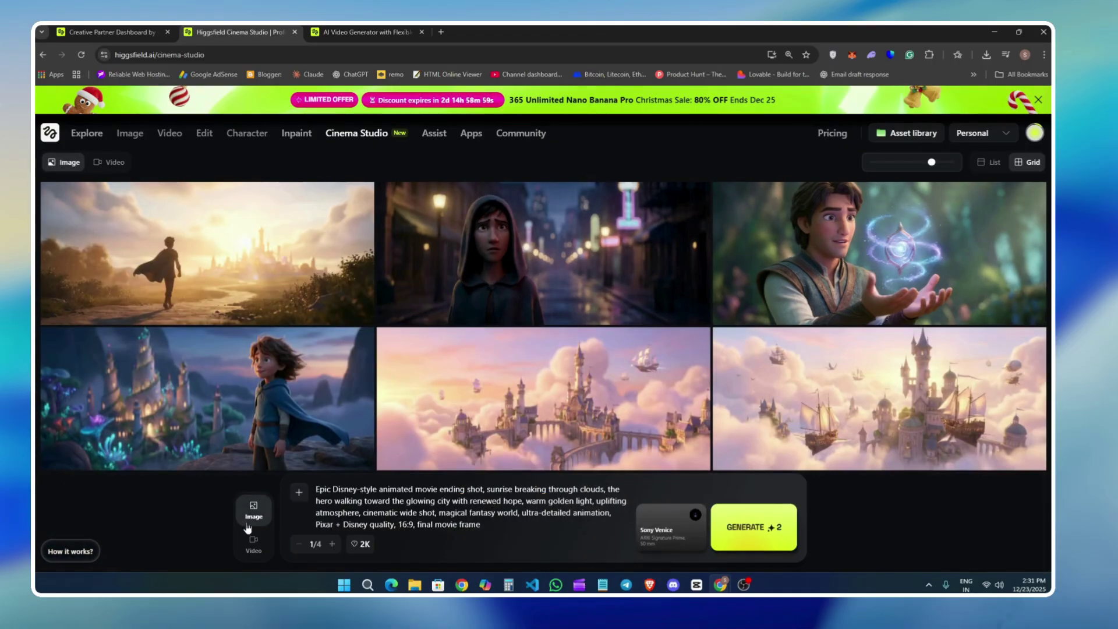
pyautogui.moveTo(228, 146)
pyautogui.click(838, 133)
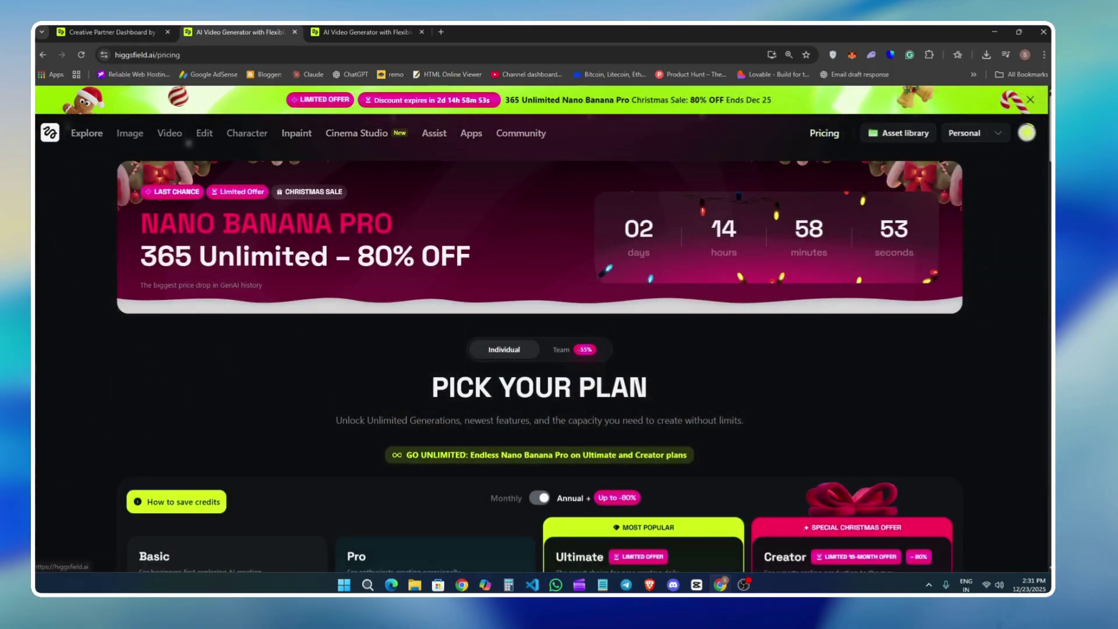
pyautogui.scroll(-3, 636, 444)
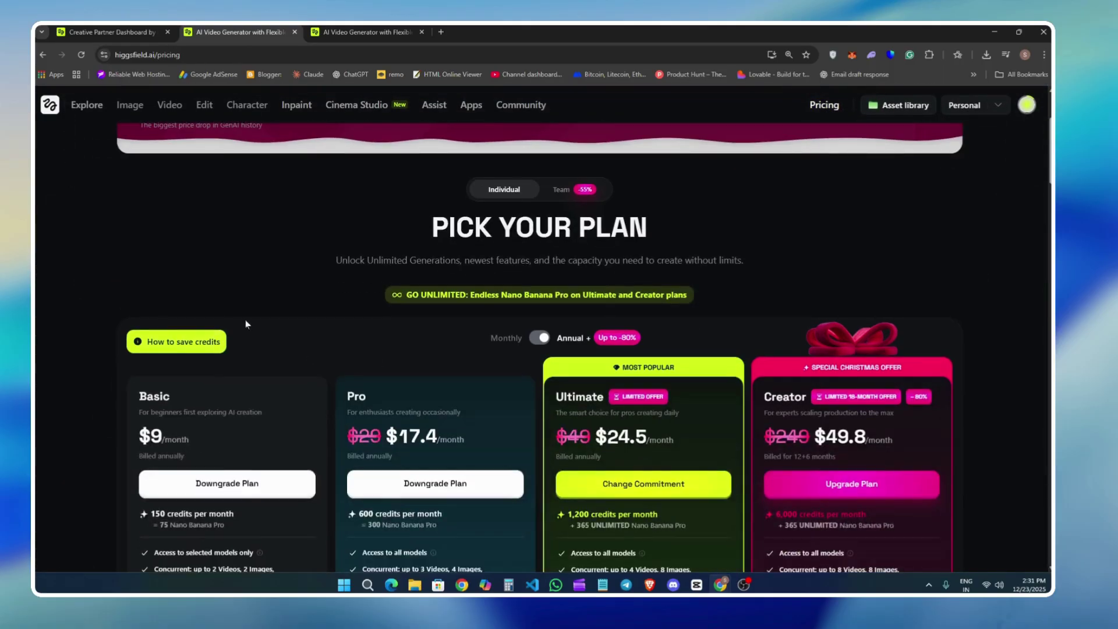
pyautogui.scroll(-3, 93, 287)
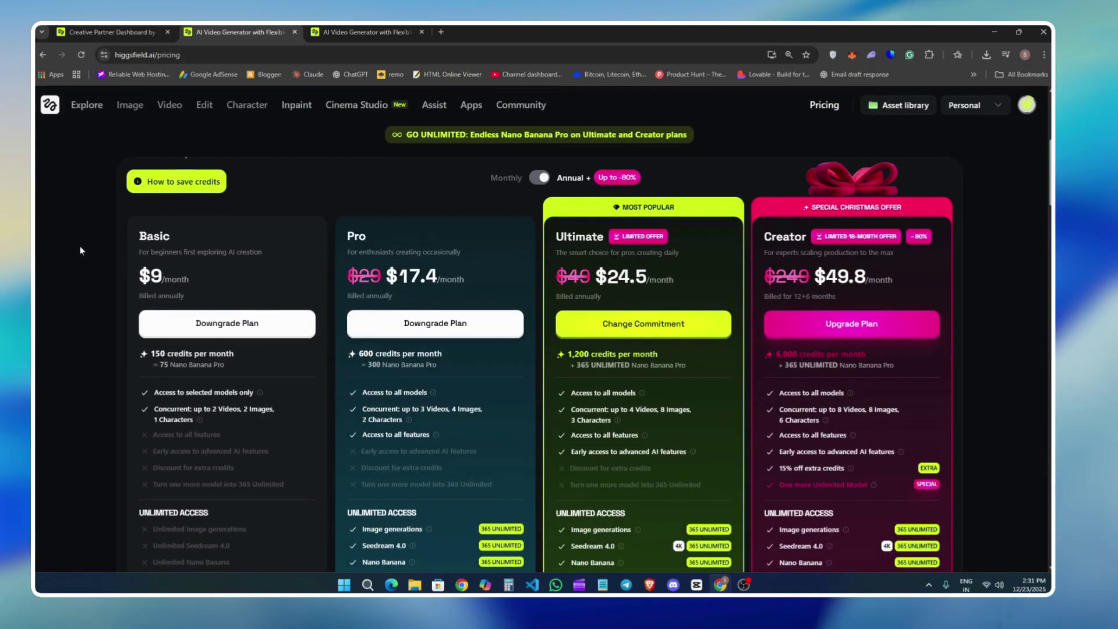
# - Switch pricing to Monthly billing and highlight the Basic plan's $9 price and 75 Nano Banana Pro allowance
pyautogui.moveTo(127, 284); pyautogui.dragTo(222, 274)
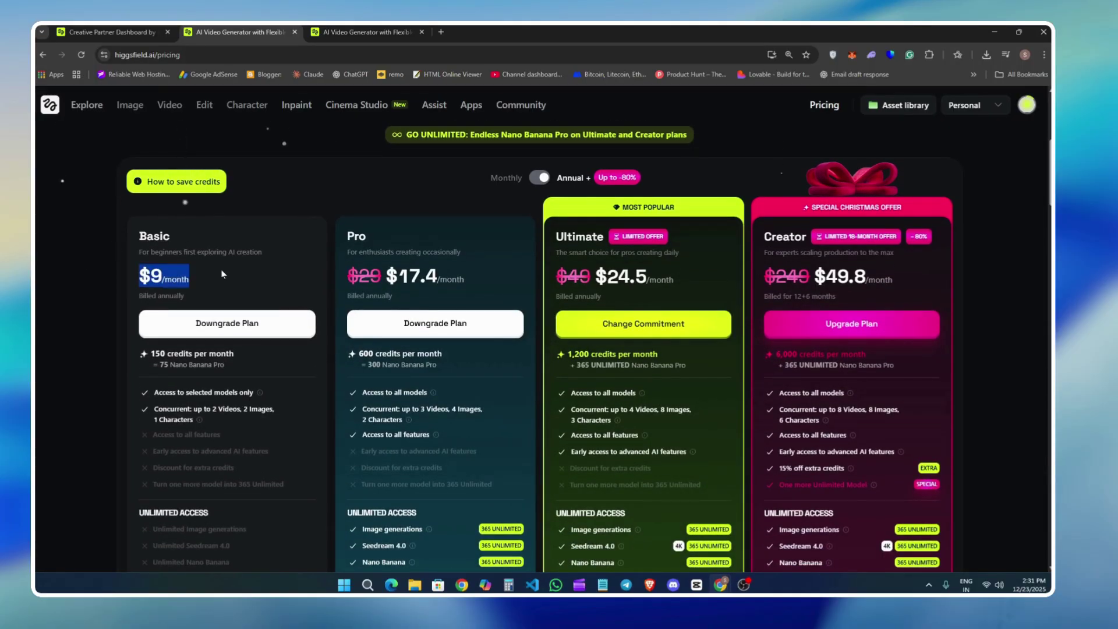
pyautogui.click(226, 267)
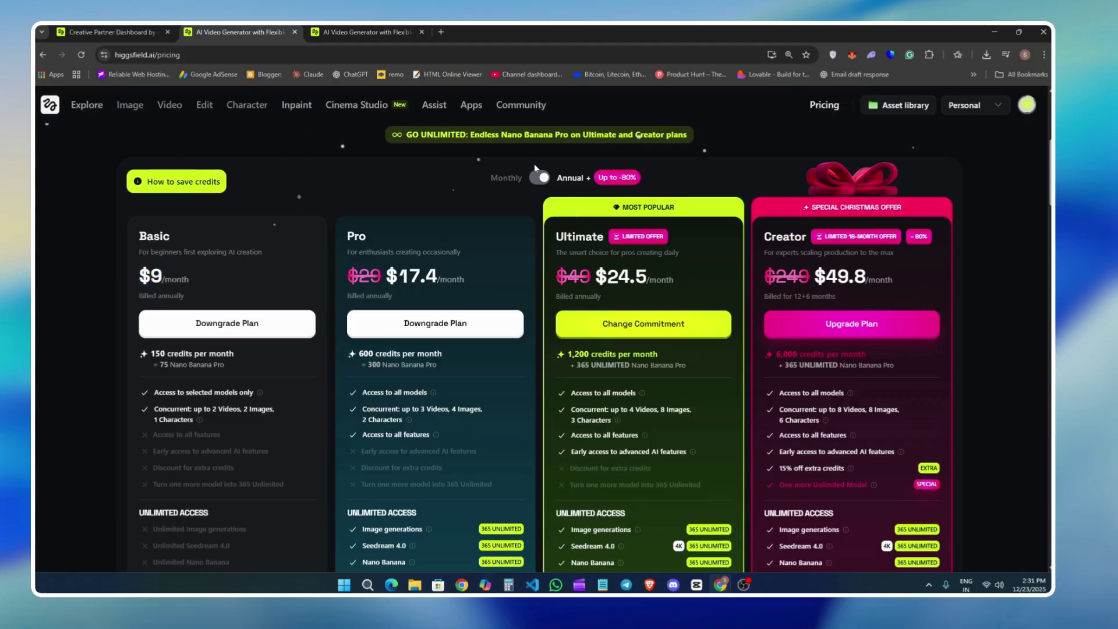
pyautogui.click(539, 178)
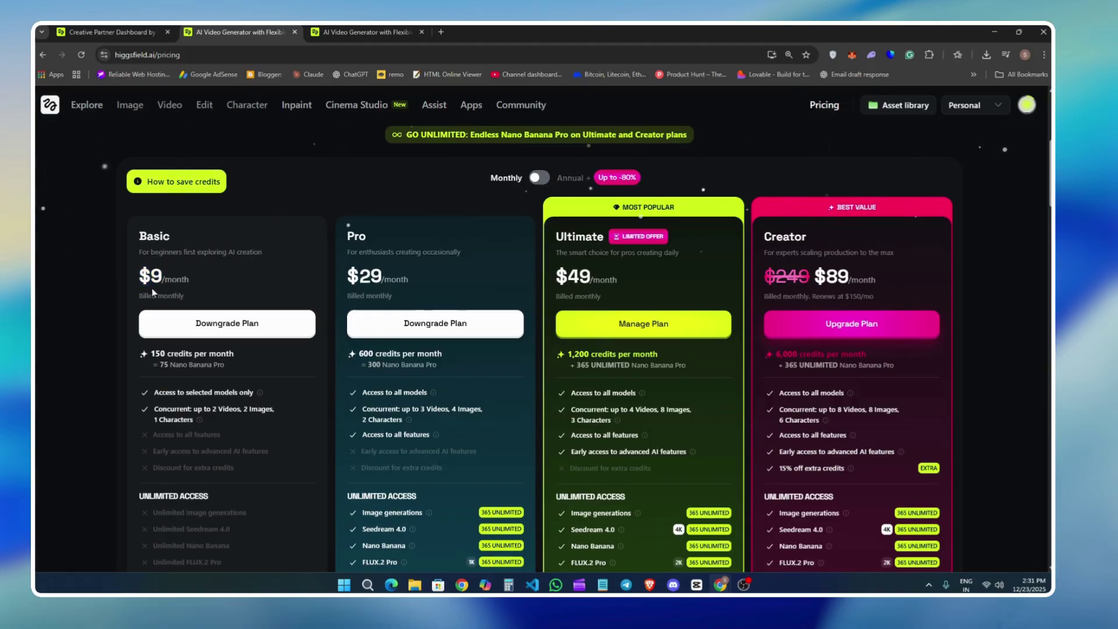
pyautogui.moveTo(136, 278); pyautogui.dragTo(287, 298)
pyautogui.moveTo(256, 367); pyautogui.dragTo(133, 375)
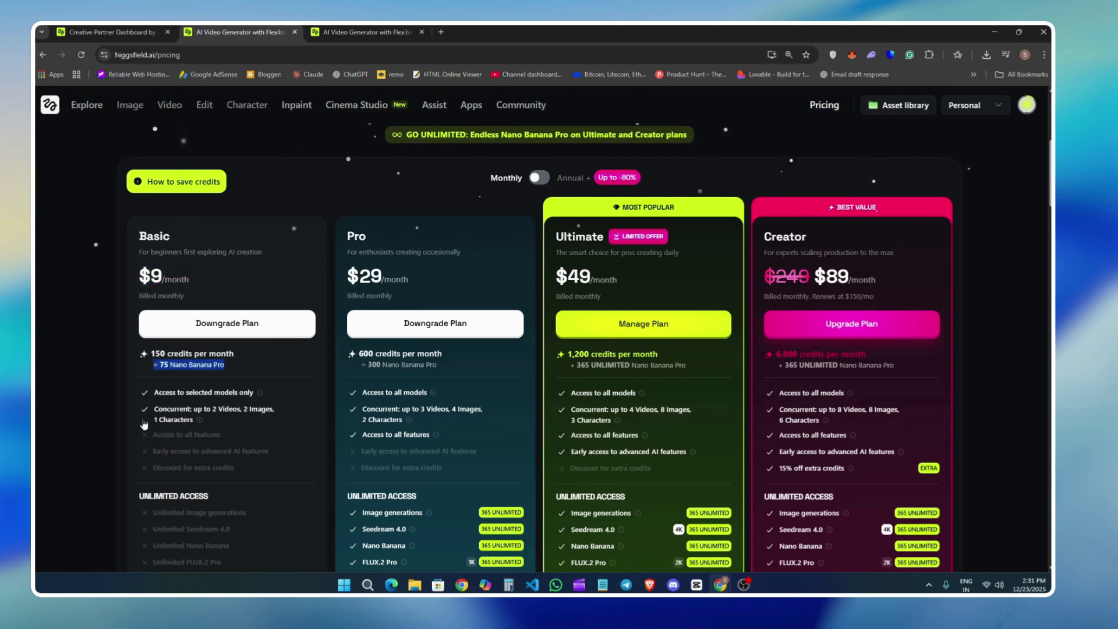
pyautogui.scroll(-1, 260, 461)
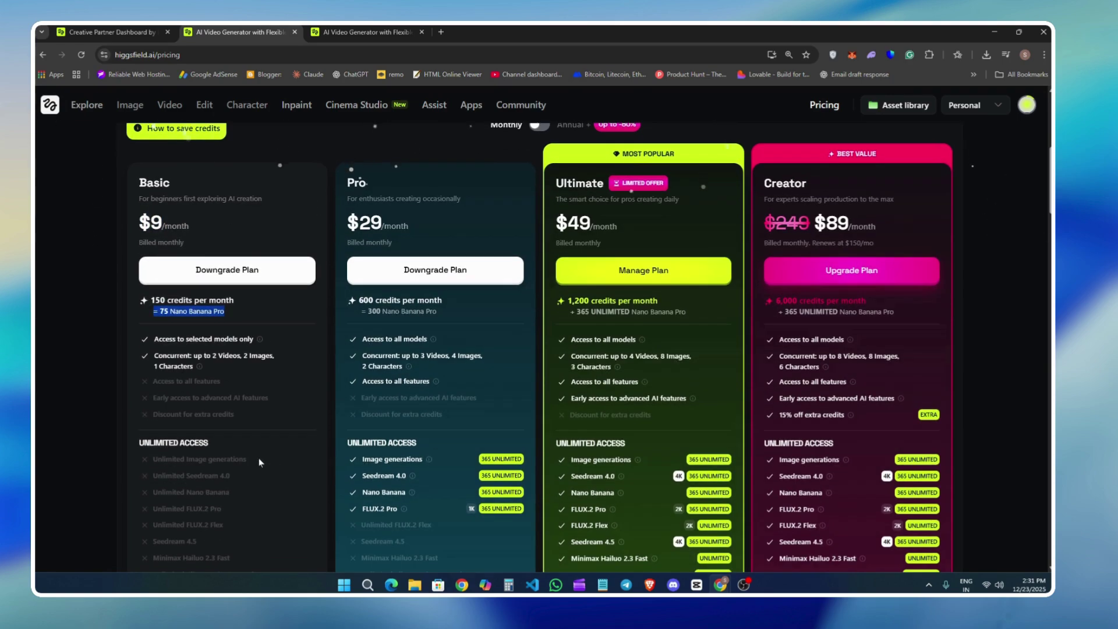
pyautogui.scroll(-2, 229, 314)
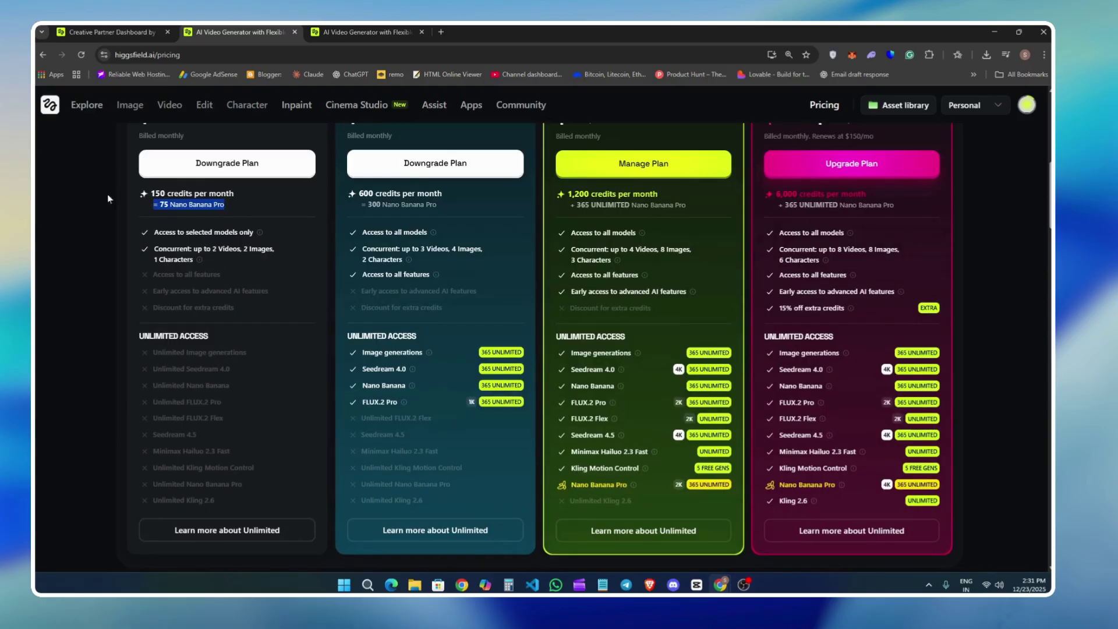
pyautogui.scroll(1, 297, 280)
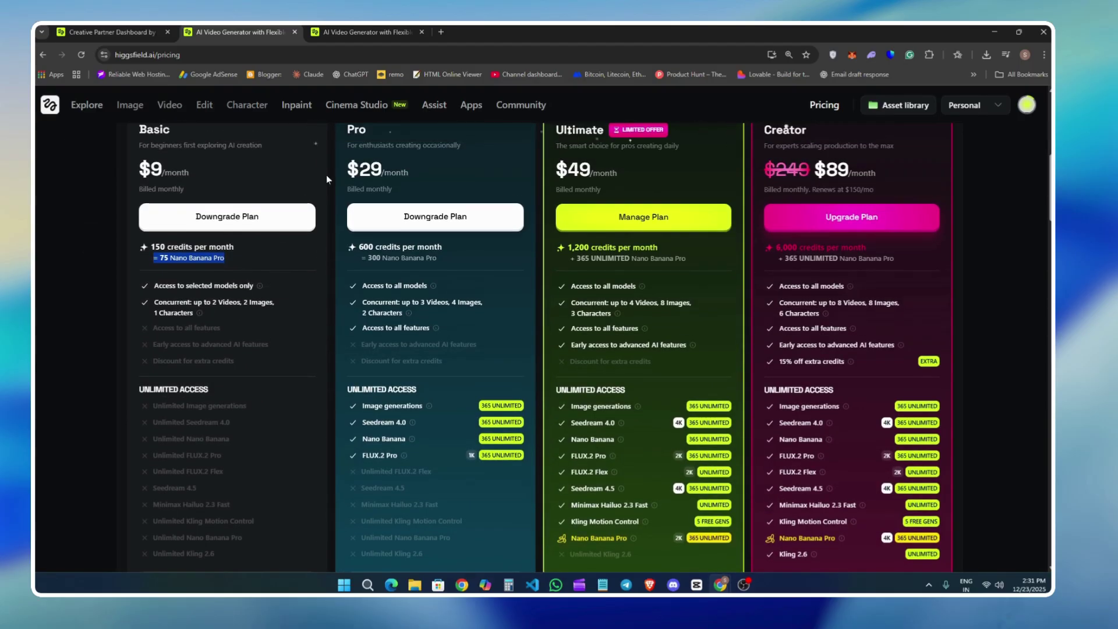
pyautogui.scroll(2, 389, 154)
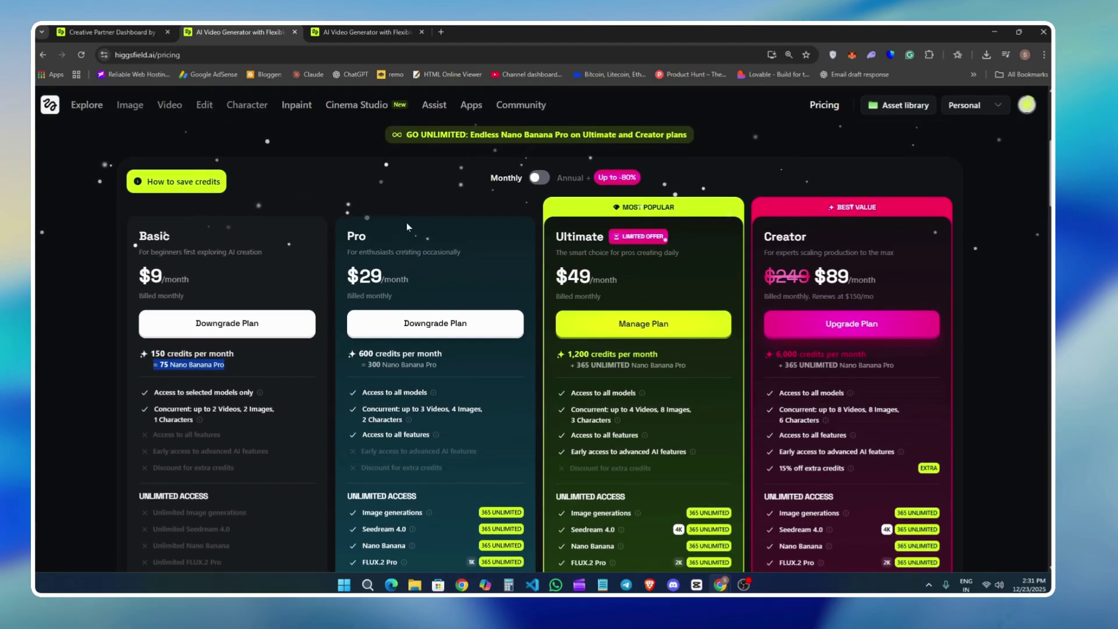
# - Highlight the Ultimate $49 plan's credits and features, then scroll through the remaining plan cards
pyautogui.click(693, 210)
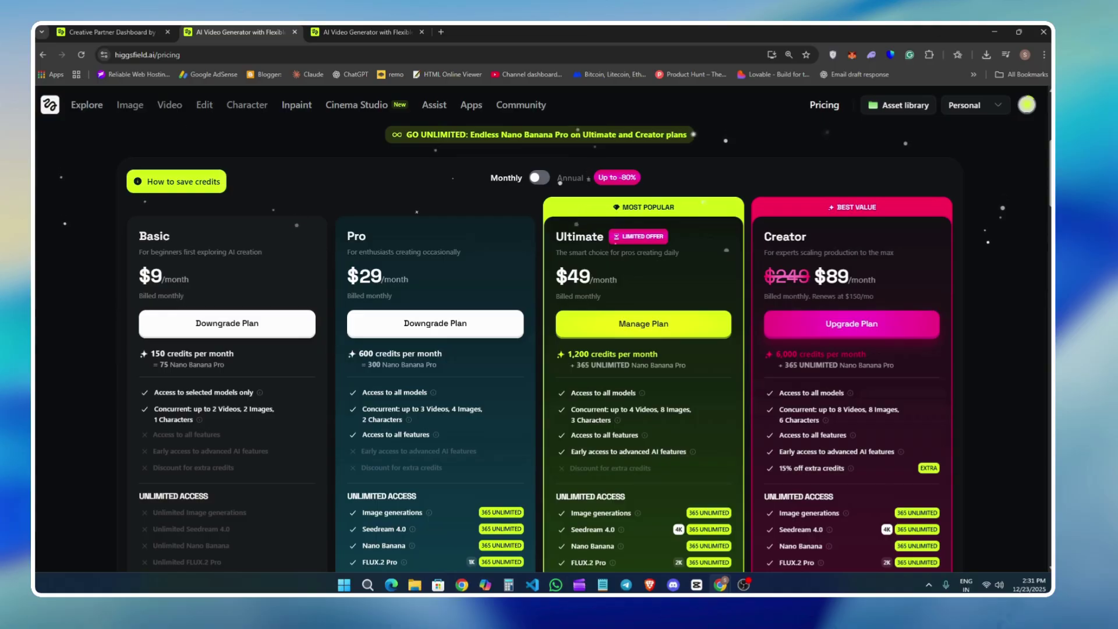
pyautogui.moveTo(568, 358); pyautogui.dragTo(668, 365)
pyautogui.scroll(-1, 602, 463)
pyautogui.scroll(-1, 578, 426)
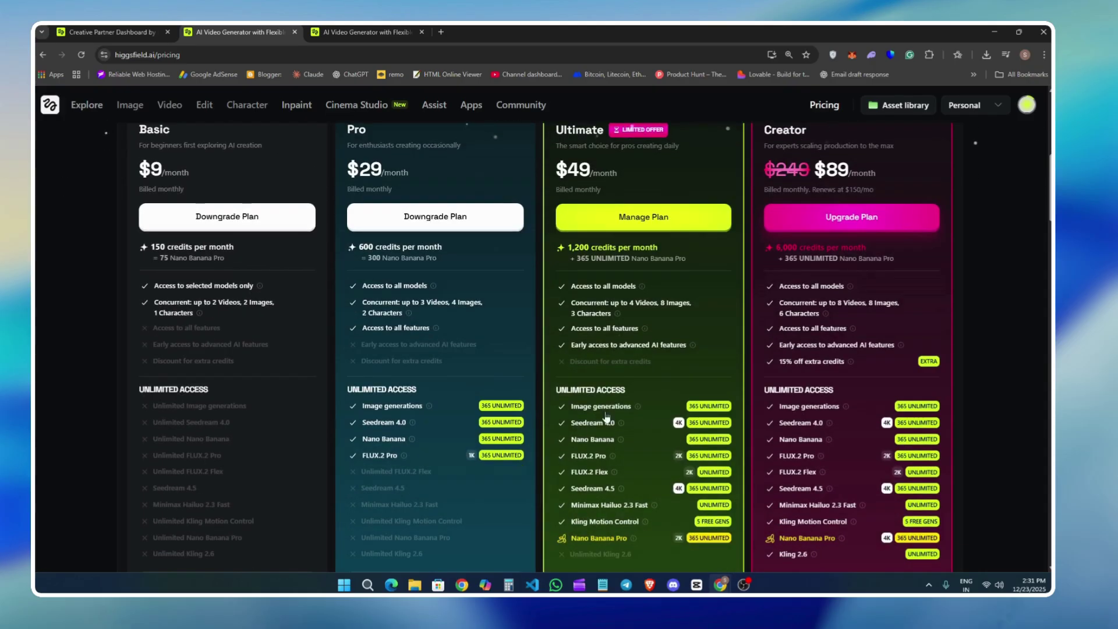
pyautogui.scroll(-3, 678, 492)
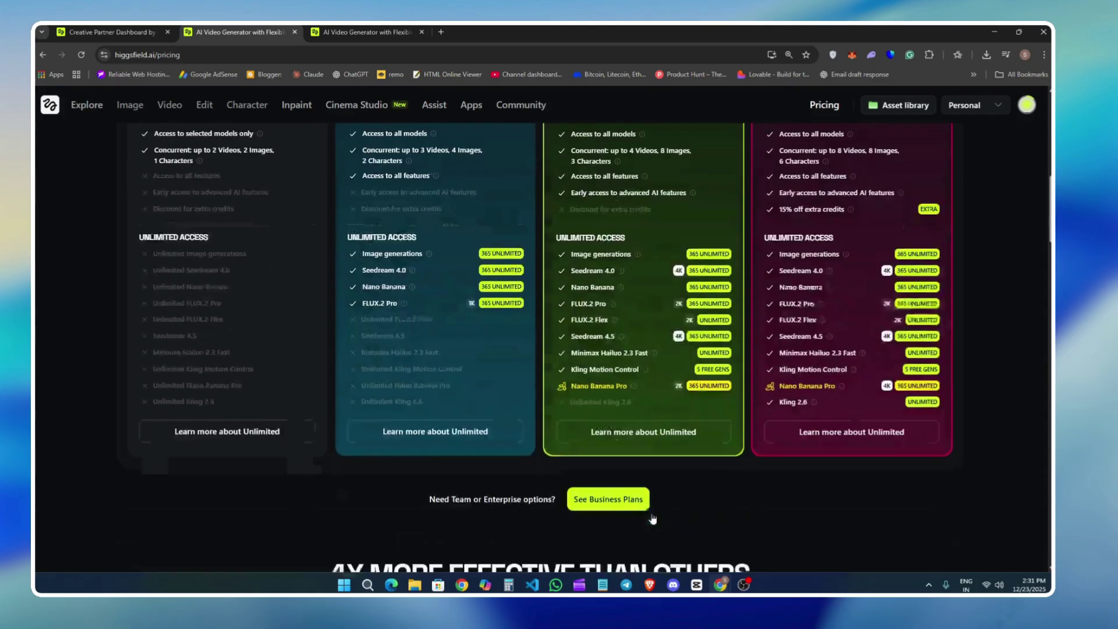
pyautogui.scroll(1, 695, 499)
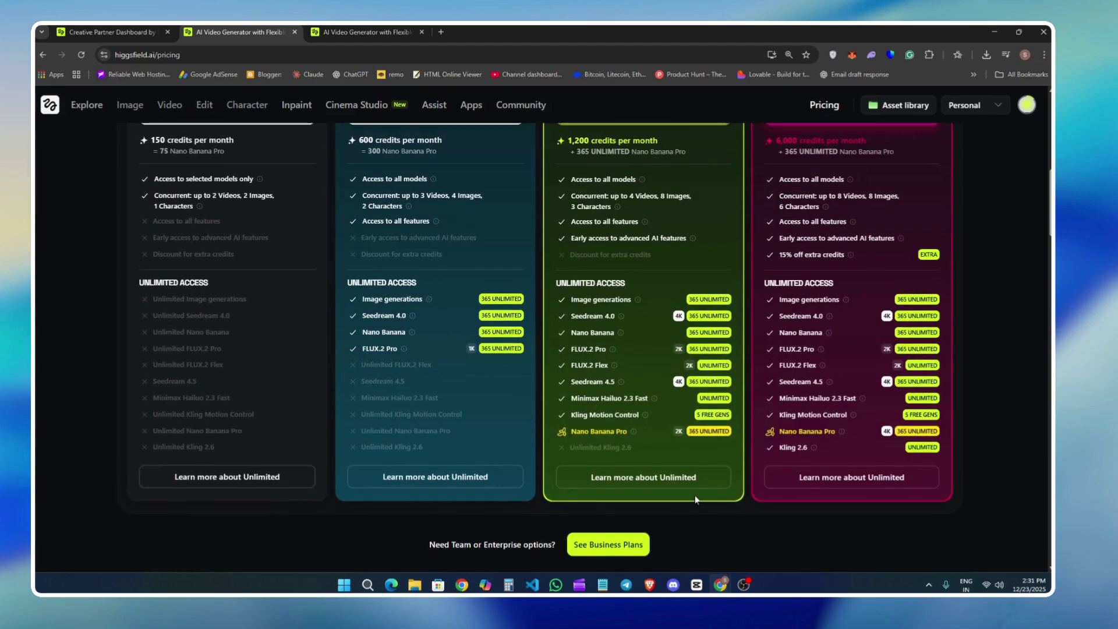
pyautogui.scroll(2, 696, 498)
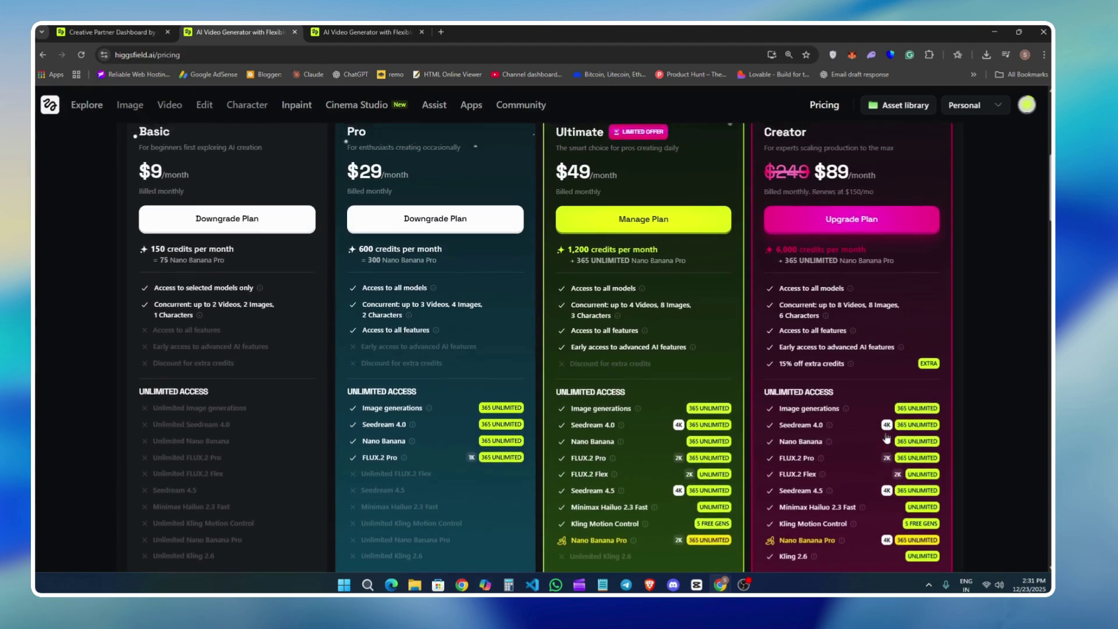
pyautogui.scroll(5, 886, 438)
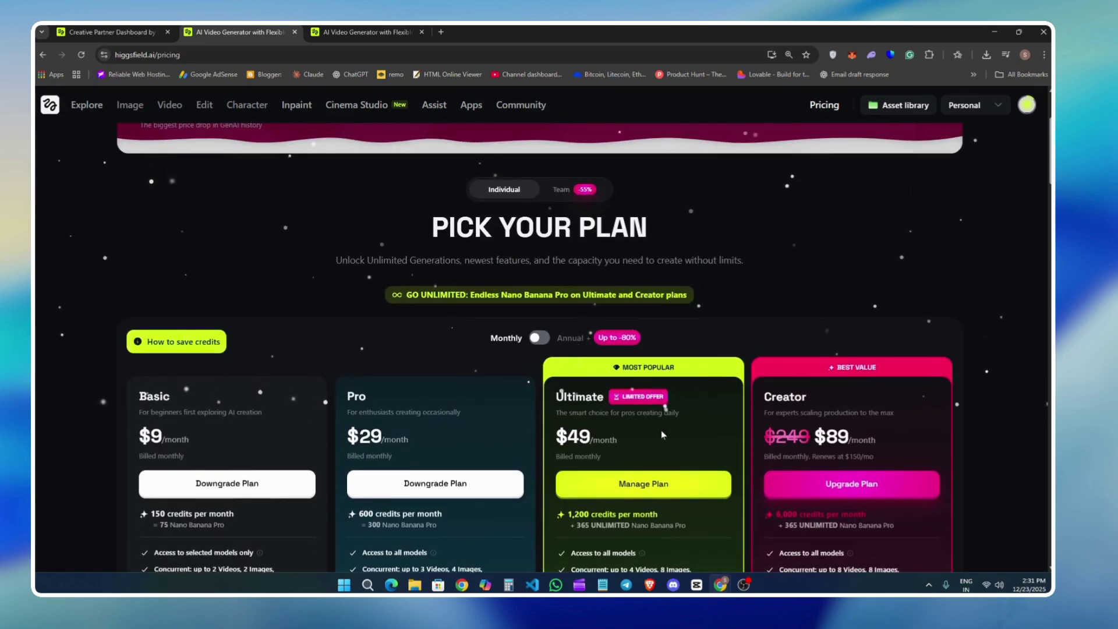
pyautogui.scroll(3, 659, 428)
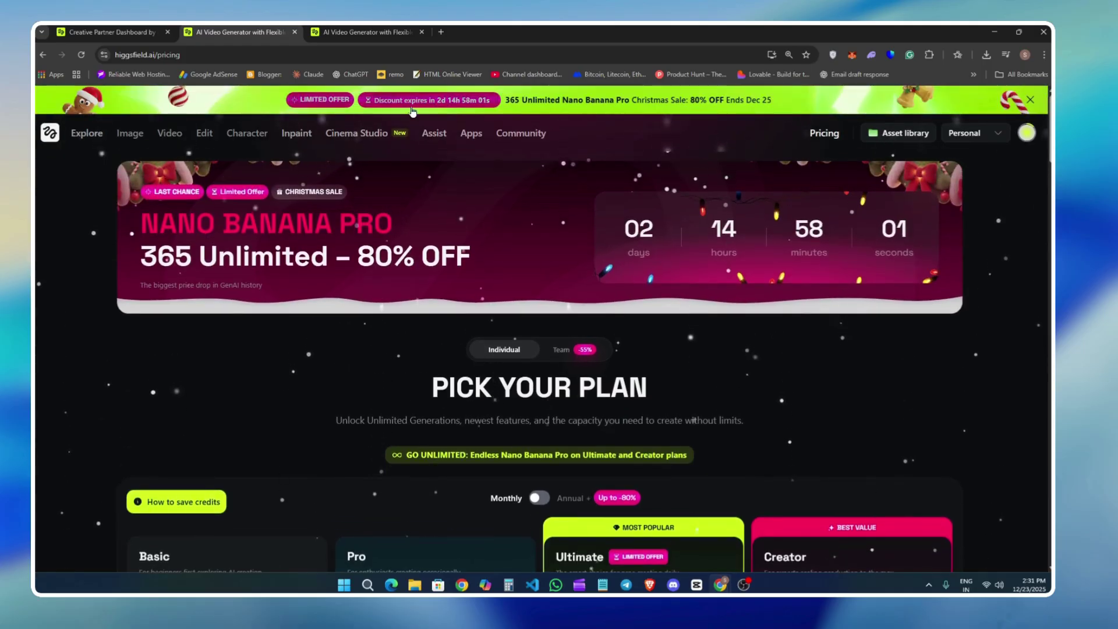
pyautogui.moveTo(169, 133)
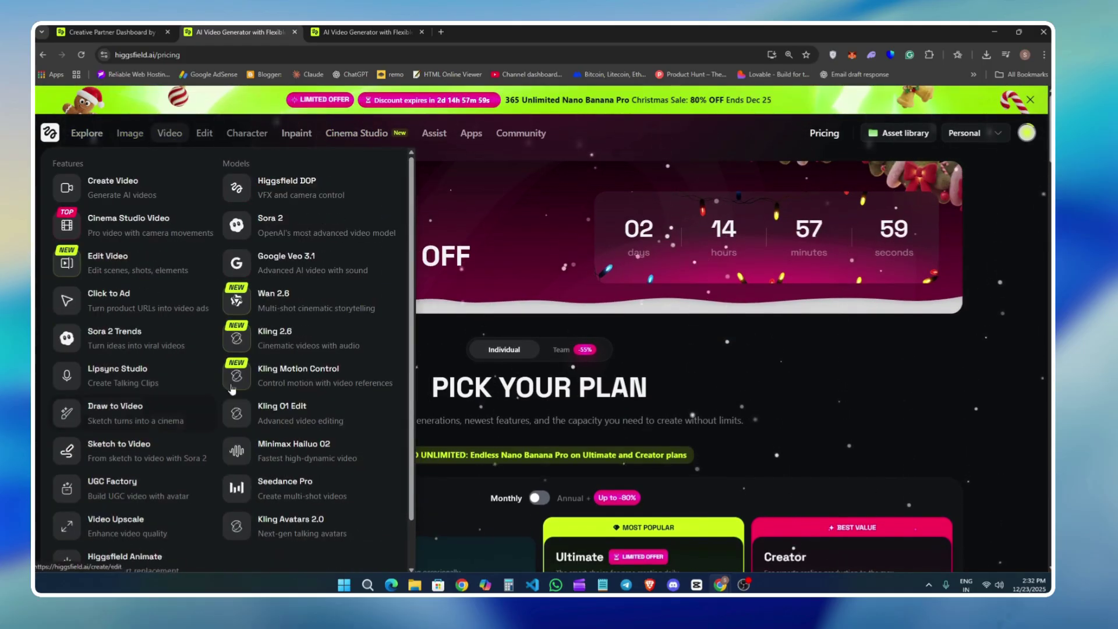